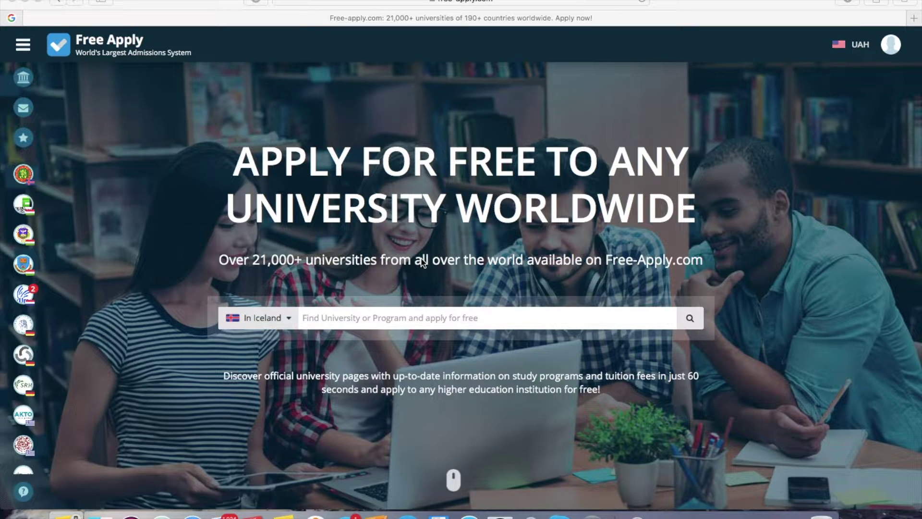
Scroll down the Free Apply page and switch the keyboard input to English
{"action": "scroll", "coordinate": [420, 258], "scroll_direction": "down", "scroll_amount": 3}
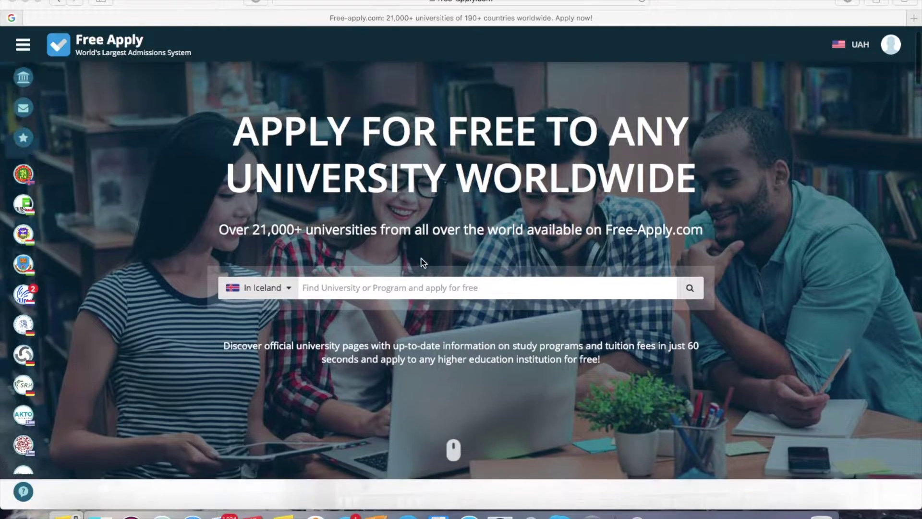
{"action": "scroll", "coordinate": [422, 259], "scroll_direction": "down", "scroll_amount": 5}
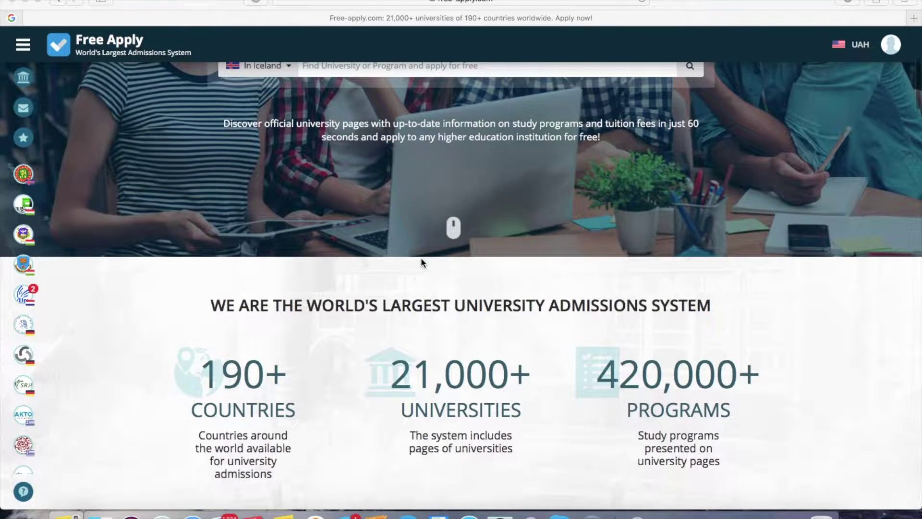
{"action": "scroll", "coordinate": [422, 262], "scroll_direction": "down", "scroll_amount": 4}
{"action": "scroll", "coordinate": [421, 257], "scroll_direction": "down", "scroll_amount": 6}
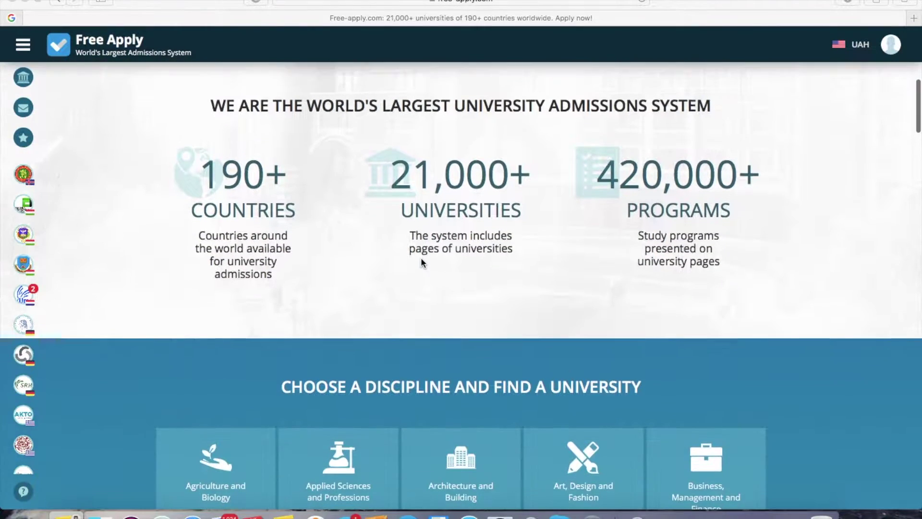
{"action": "scroll", "coordinate": [420, 257], "scroll_direction": "down", "scroll_amount": 4}
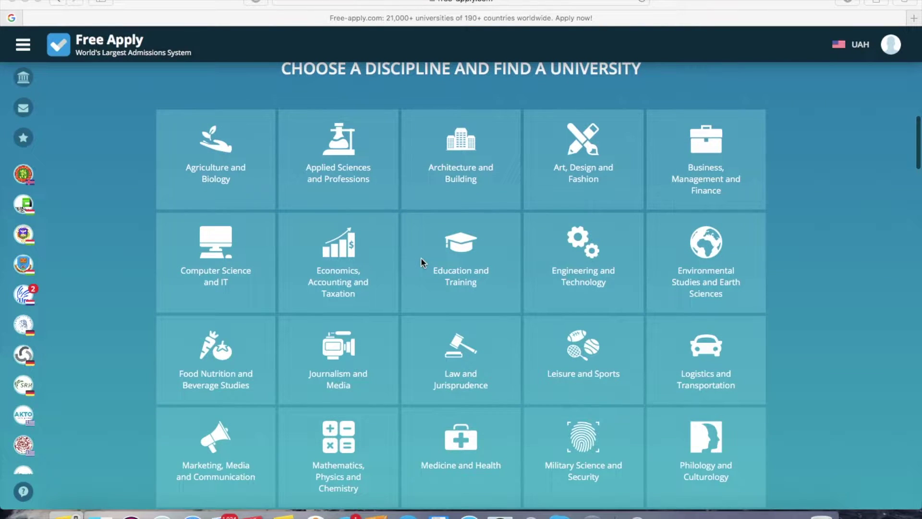
{"action": "scroll", "coordinate": [421, 258], "scroll_direction": "down", "scroll_amount": 2}
{"action": "scroll", "coordinate": [421, 258], "scroll_direction": "down", "scroll_amount": 4}
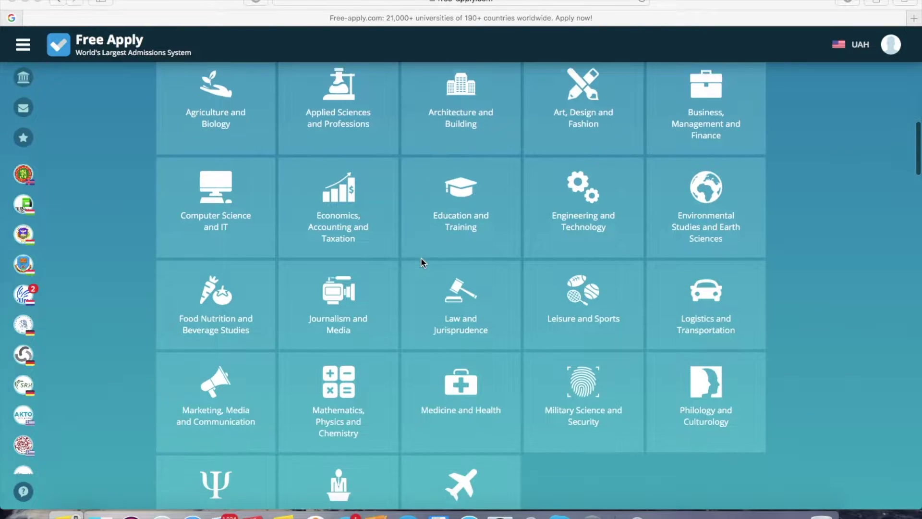
{"action": "scroll", "coordinate": [421, 258], "scroll_direction": "down", "scroll_amount": 3}
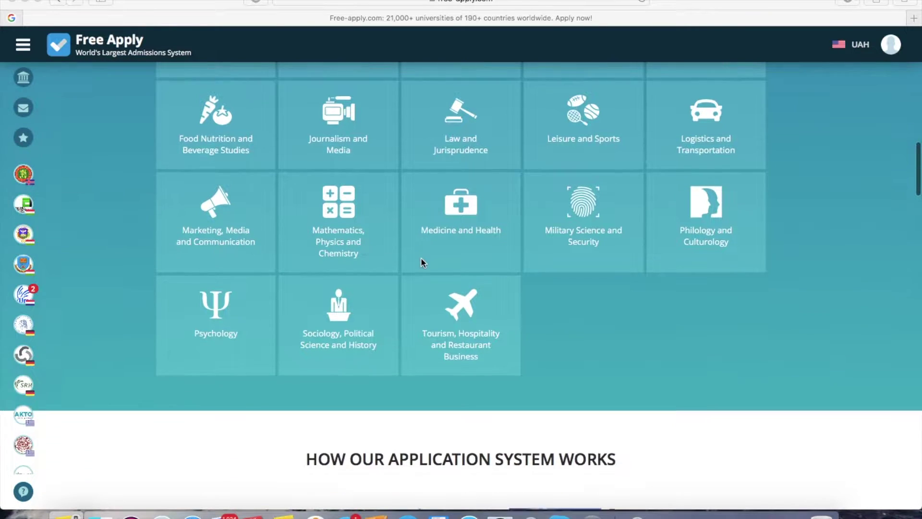
{"action": "scroll", "coordinate": [421, 257], "scroll_direction": "down", "scroll_amount": 3}
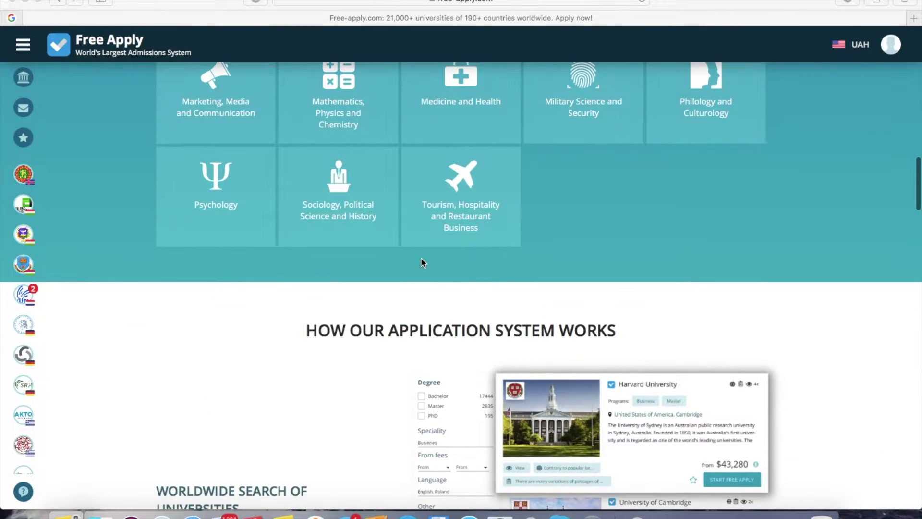
{"action": "scroll", "coordinate": [421, 258], "scroll_direction": "down", "scroll_amount": 1}
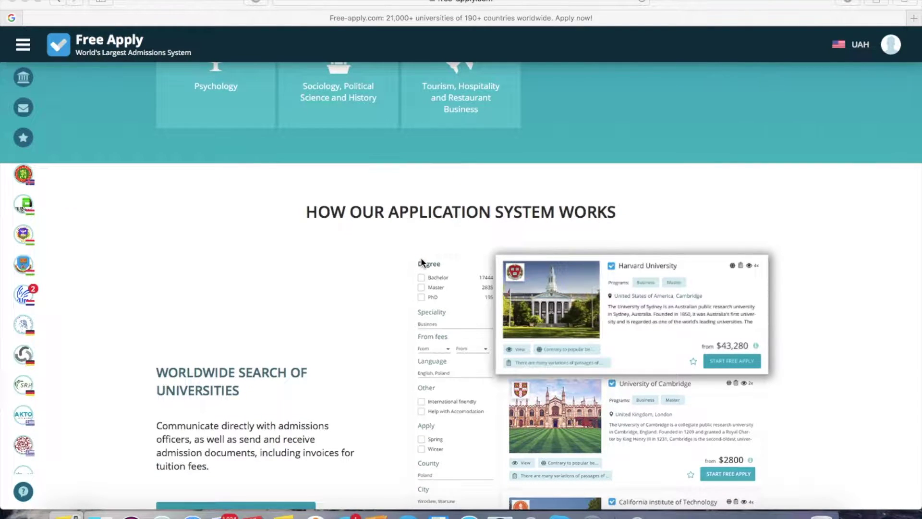
{"action": "scroll", "coordinate": [421, 257], "scroll_direction": "down", "scroll_amount": 5}
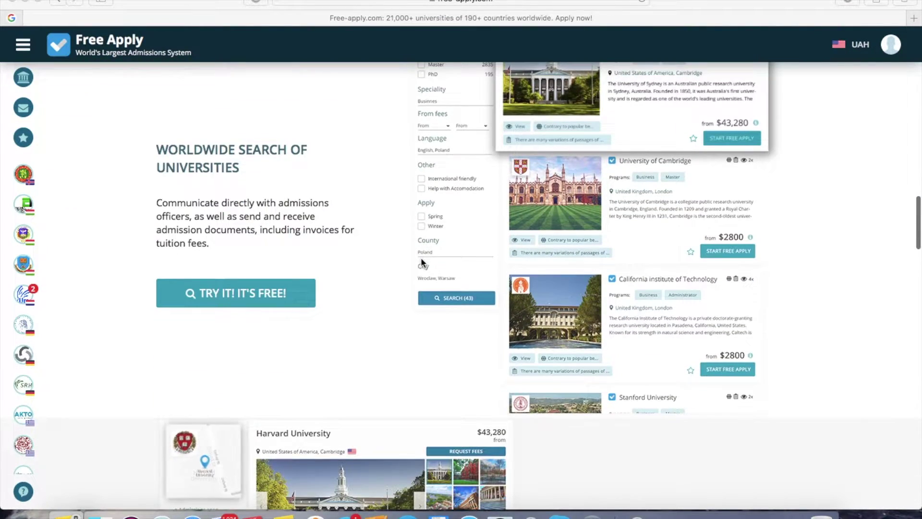
{"action": "scroll", "coordinate": [421, 257], "scroll_direction": "down", "scroll_amount": 5}
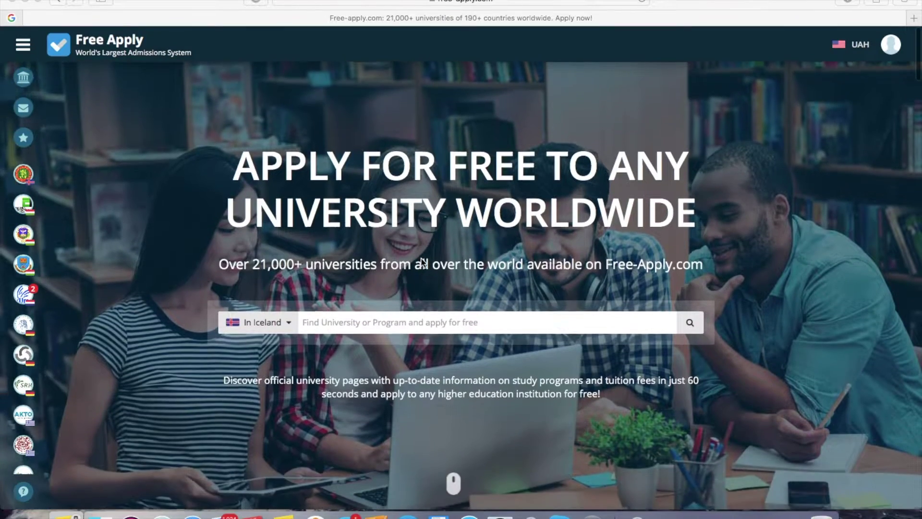
{"action": "scroll", "coordinate": [423, 262], "scroll_direction": "down", "scroll_amount": 1}
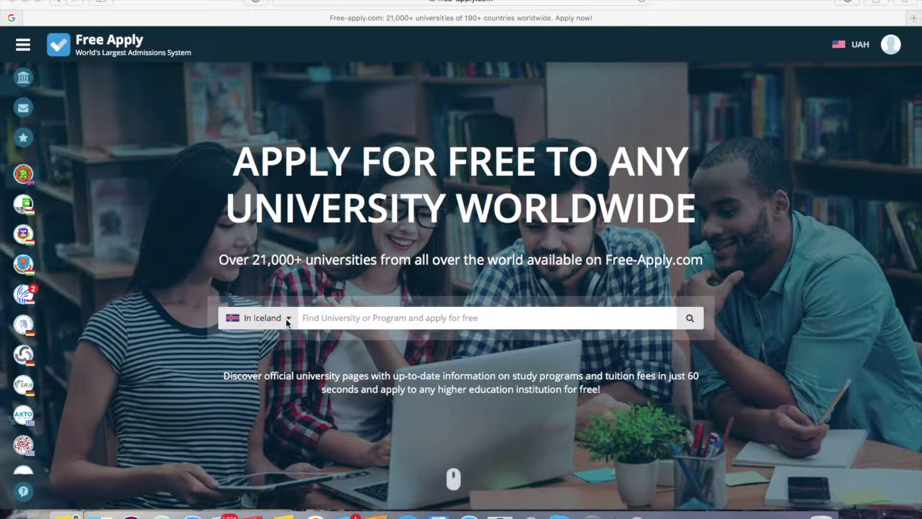
{"action": "left_click", "coordinate": [272, 317]}
{"action": "left_click", "coordinate": [612, 0]}
{"action": "left_click", "coordinate": [625, 7]}
Choose Italy as the study country
{"action": "left_click", "coordinate": [272, 323]}
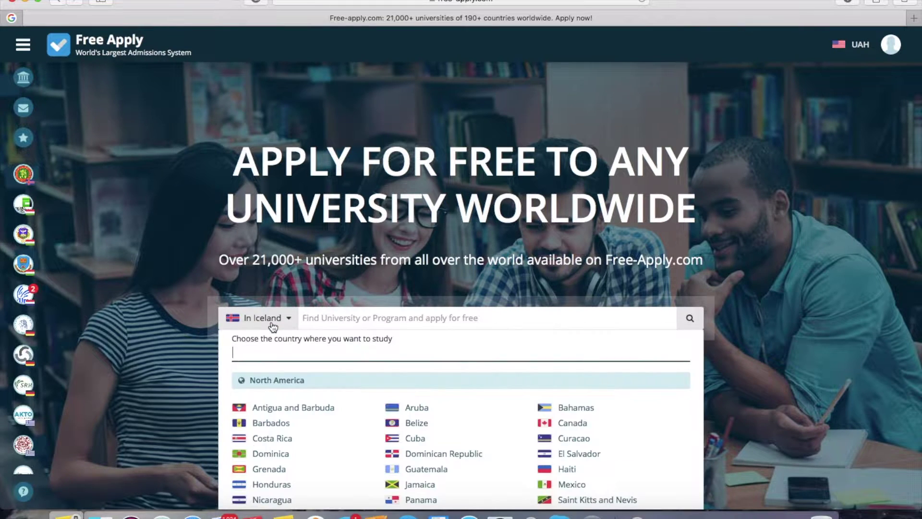
{"action": "type", "text": "it"}
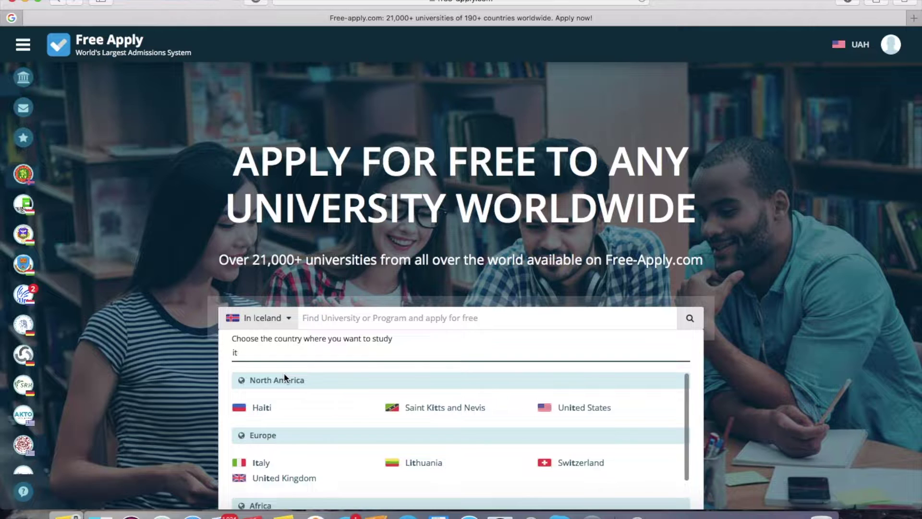
{"action": "type", "text": "a"}
{"action": "left_click", "coordinate": [266, 417]}
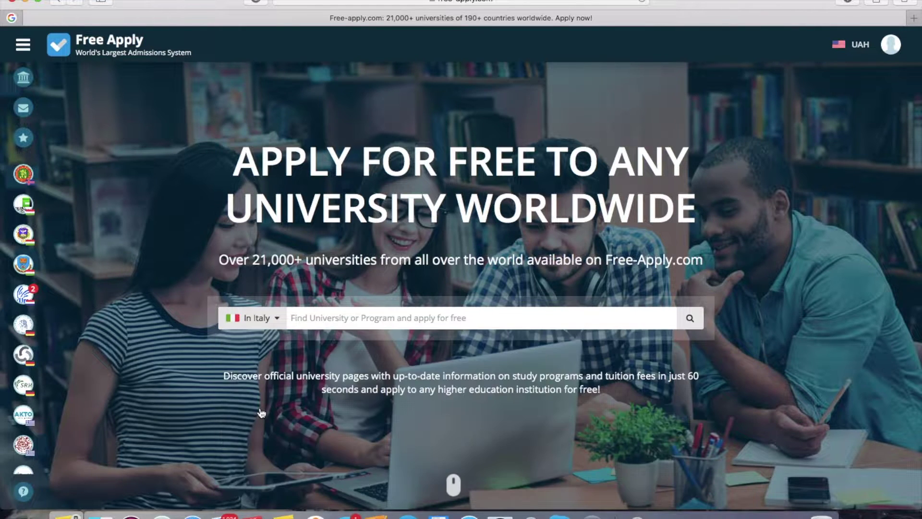
Search for Fashion programs using the 'fas' suggestion
{"action": "left_click", "coordinate": [317, 319]}
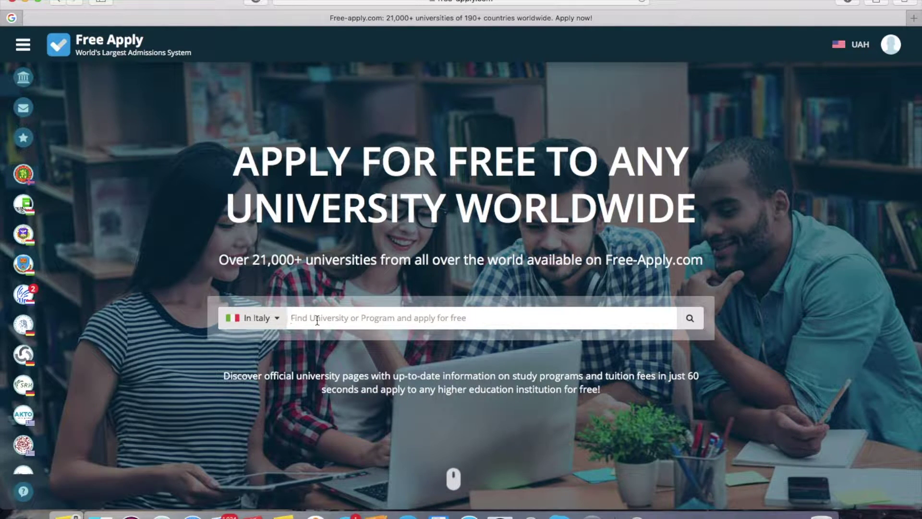
{"action": "type", "text": "fas"}
{"action": "left_click", "coordinate": [304, 345]}
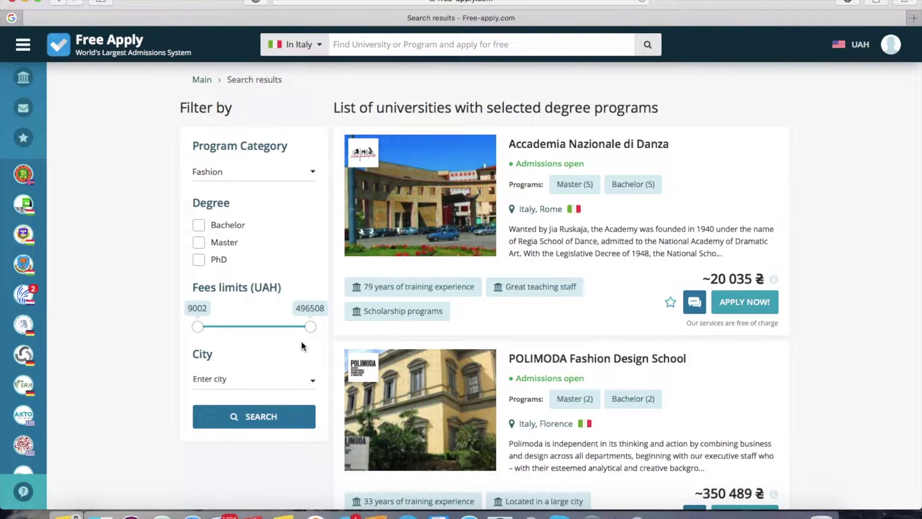
Filter results to Bachelor degrees, fees up to 423105 UAH, and the city of Rome
{"action": "scroll", "coordinate": [301, 341], "scroll_direction": "down", "scroll_amount": 2}
{"action": "scroll", "coordinate": [301, 341], "scroll_direction": "up", "scroll_amount": 2}
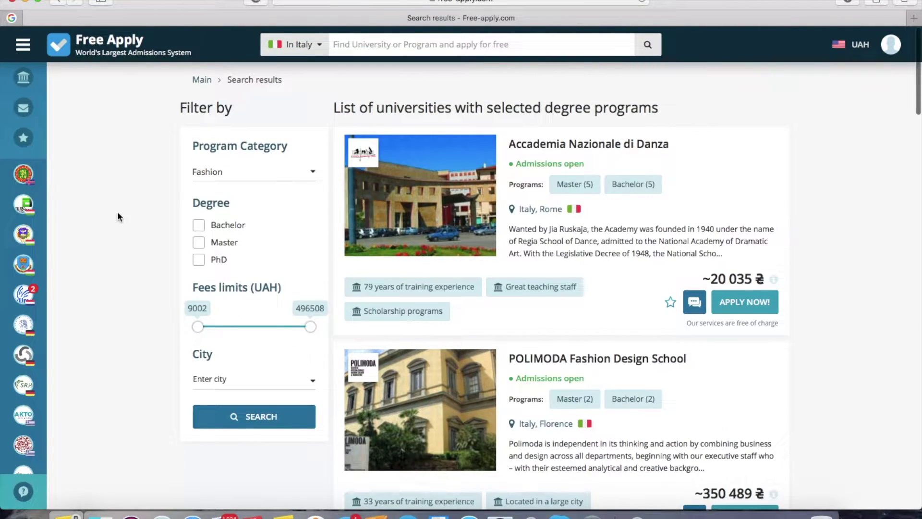
{"action": "left_click", "coordinate": [199, 225]}
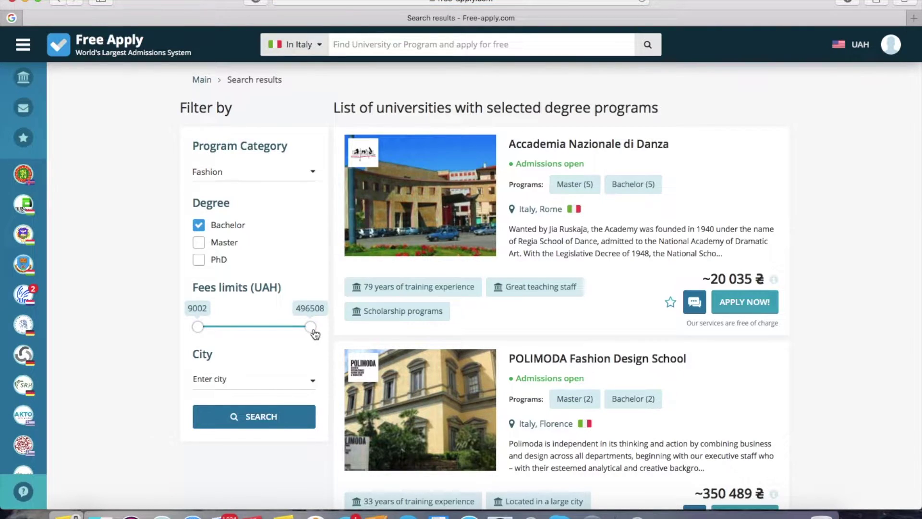
{"action": "left_click_drag", "start_coordinate": [312, 331], "coordinate": [293, 325]}
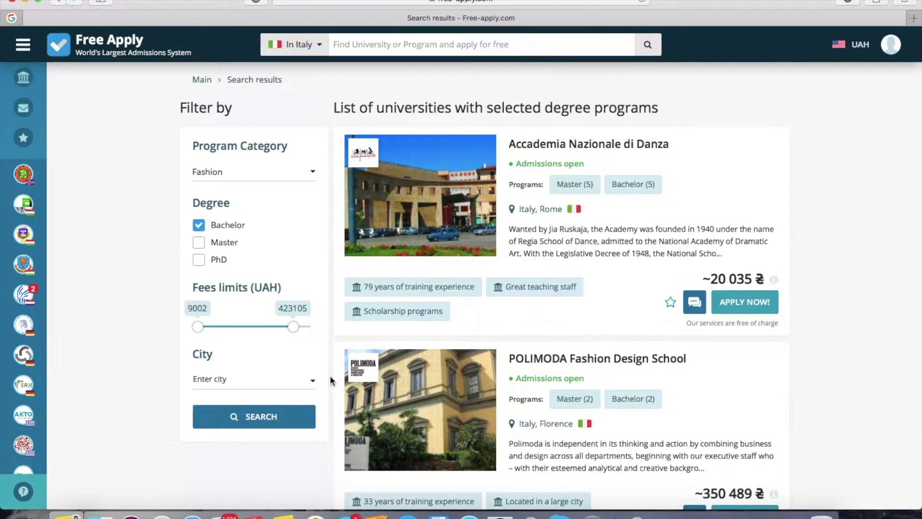
{"action": "left_click", "coordinate": [298, 379]}
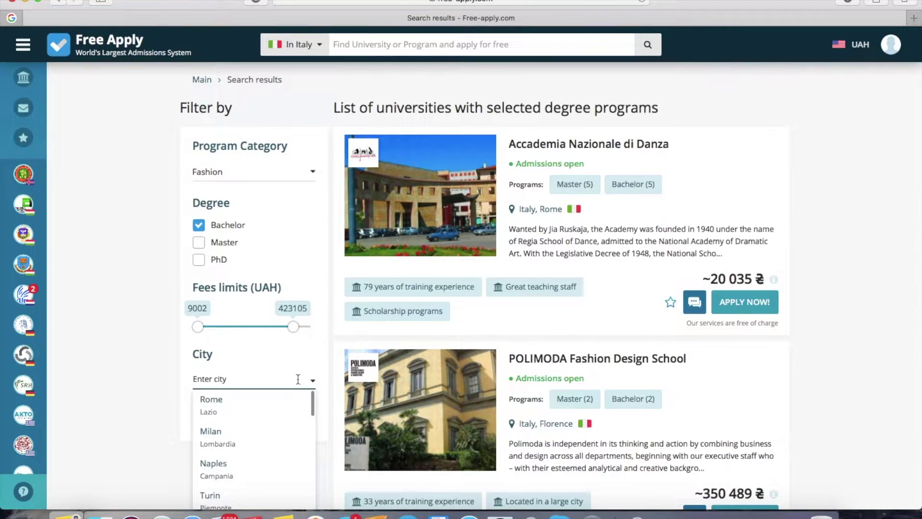
{"action": "left_click", "coordinate": [287, 408]}
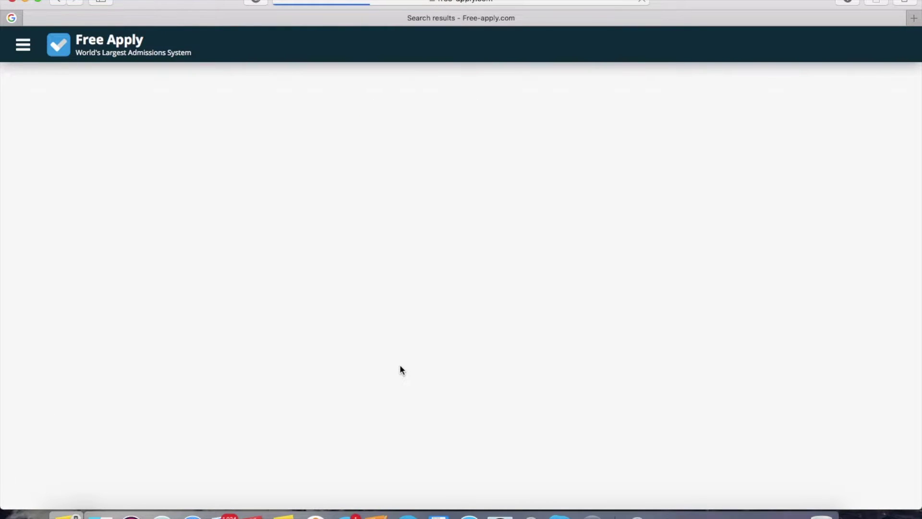
{"action": "scroll", "coordinate": [461, 401], "scroll_direction": "down", "scroll_amount": 15}
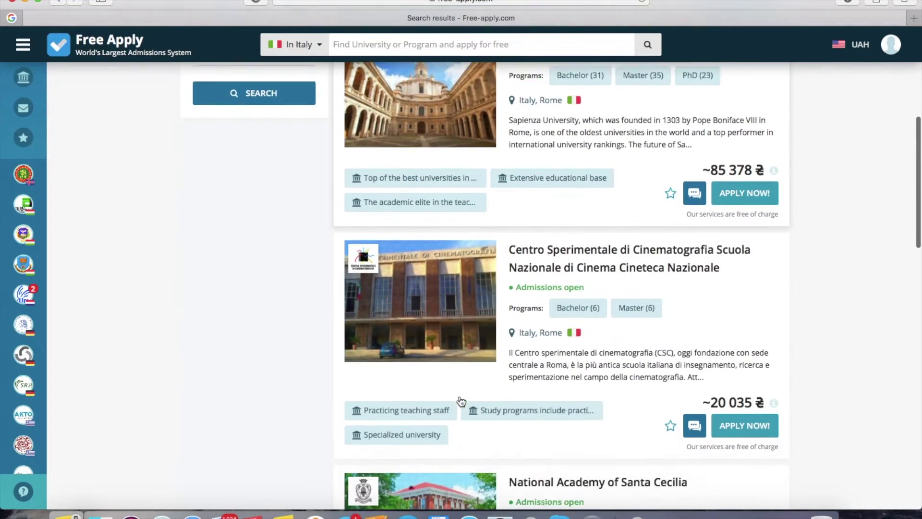
{"action": "scroll", "coordinate": [462, 401], "scroll_direction": "up", "scroll_amount": 10}
{"action": "scroll", "coordinate": [461, 401], "scroll_direction": "up", "scroll_amount": 8}
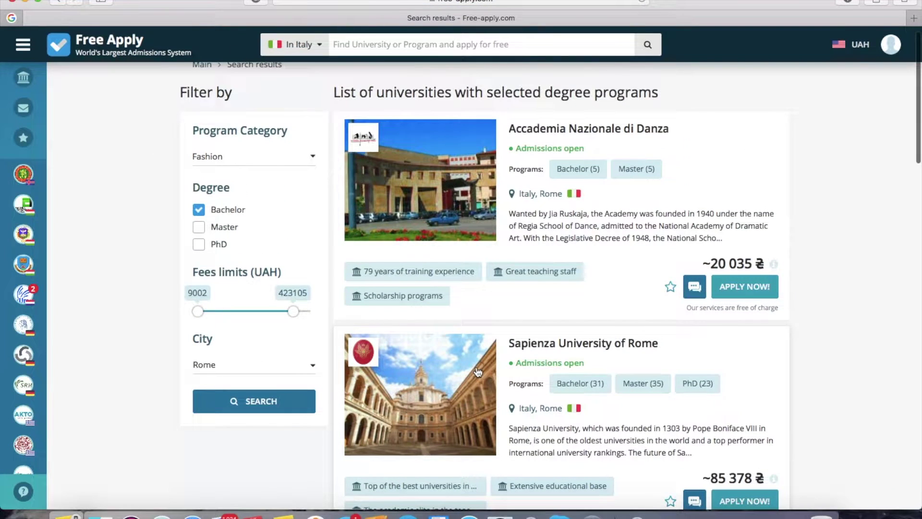
{"action": "scroll", "coordinate": [432, 377], "scroll_direction": "up", "scroll_amount": 1}
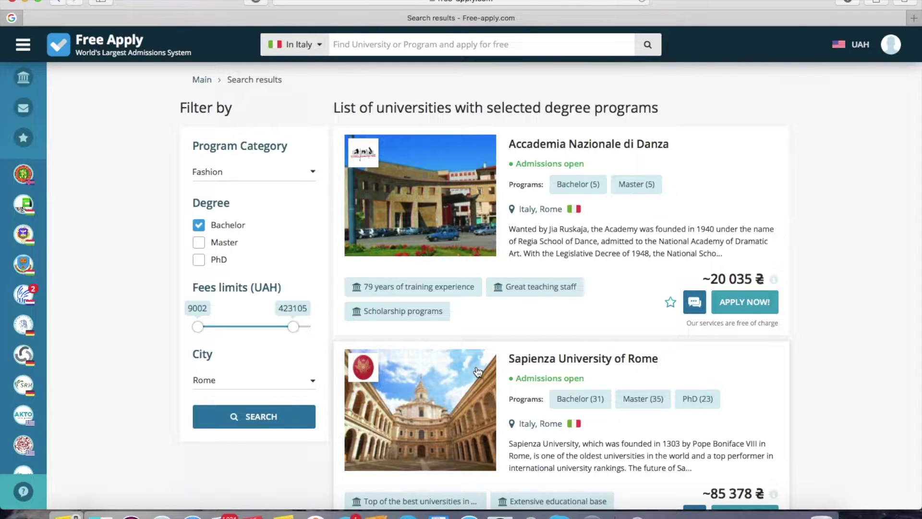
{"action": "left_click", "coordinate": [410, 41]}
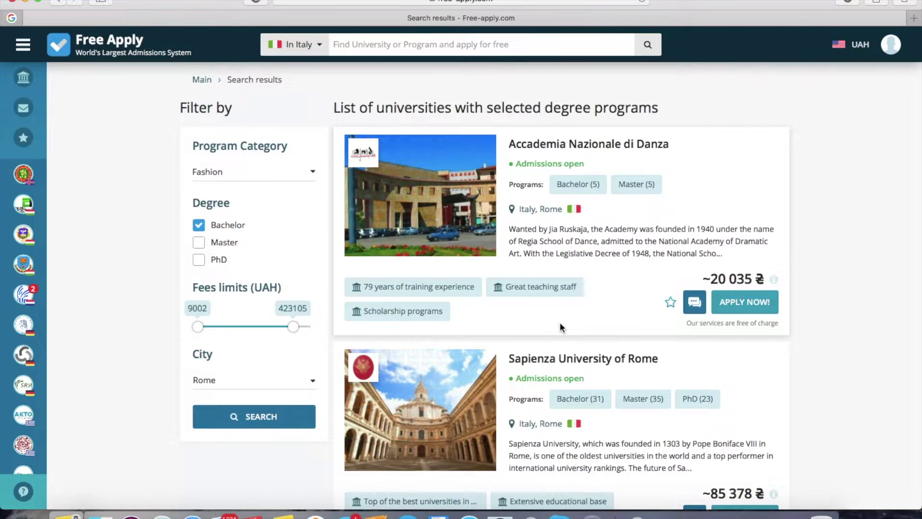
{"action": "scroll", "coordinate": [560, 325], "scroll_direction": "down", "scroll_amount": 5}
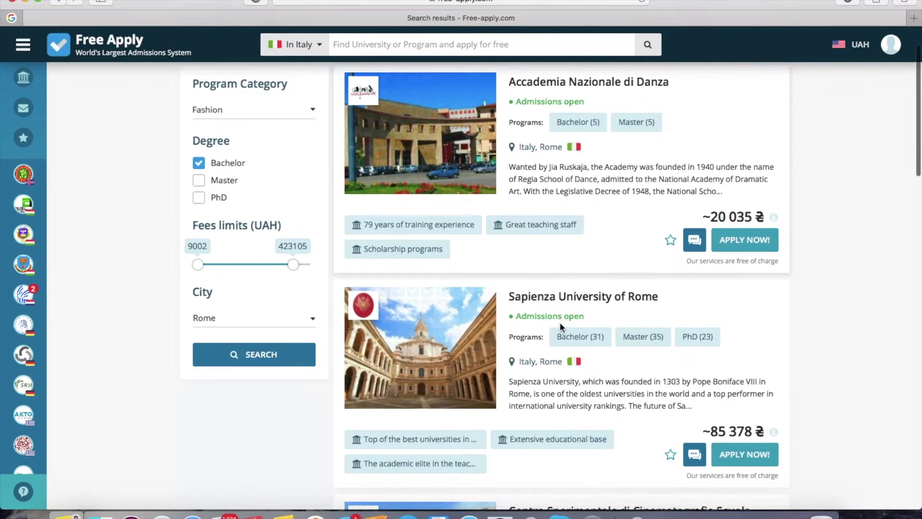
{"action": "scroll", "coordinate": [560, 322], "scroll_direction": "up", "scroll_amount": 5}
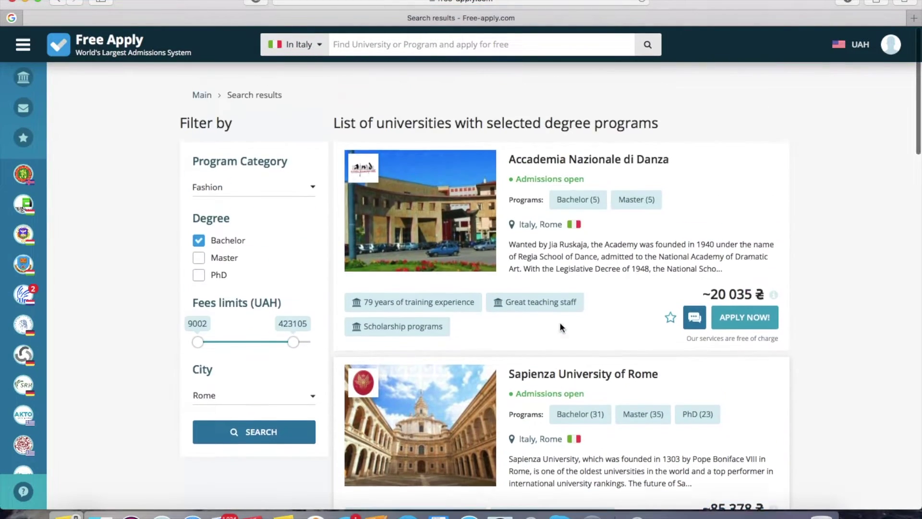
Open the Accademia Nazionale di Danza profile and browse its photos
{"action": "left_click", "coordinate": [561, 143]}
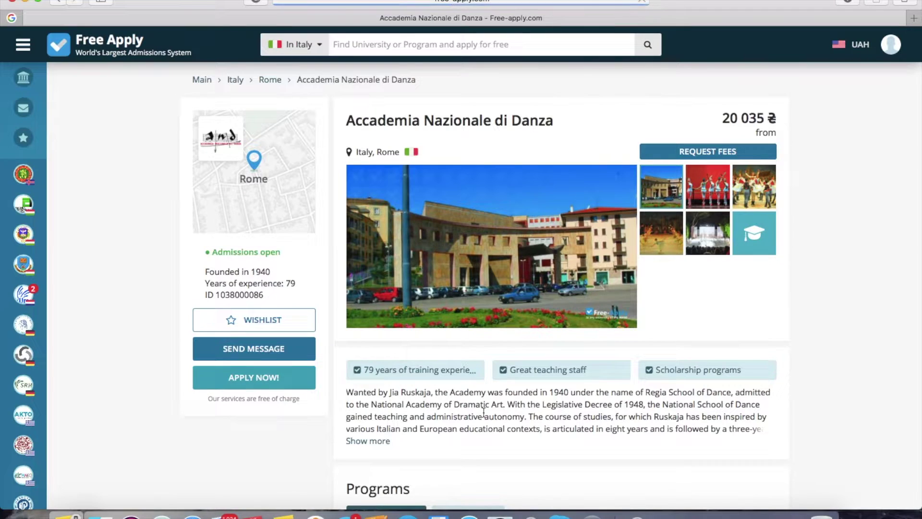
{"action": "left_click", "coordinate": [628, 246]}
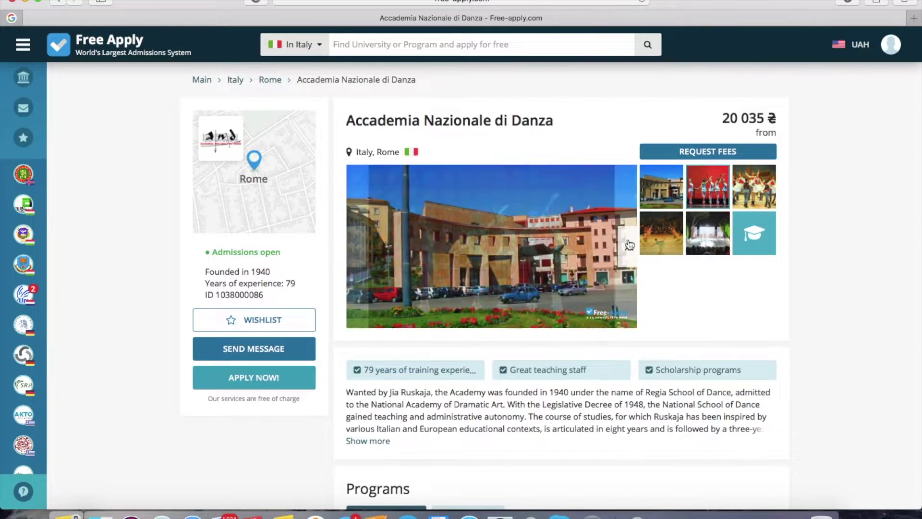
{"action": "left_click", "coordinate": [628, 246]}
{"action": "left_click", "coordinate": [628, 246]}
{"action": "left_click", "coordinate": [628, 246]}
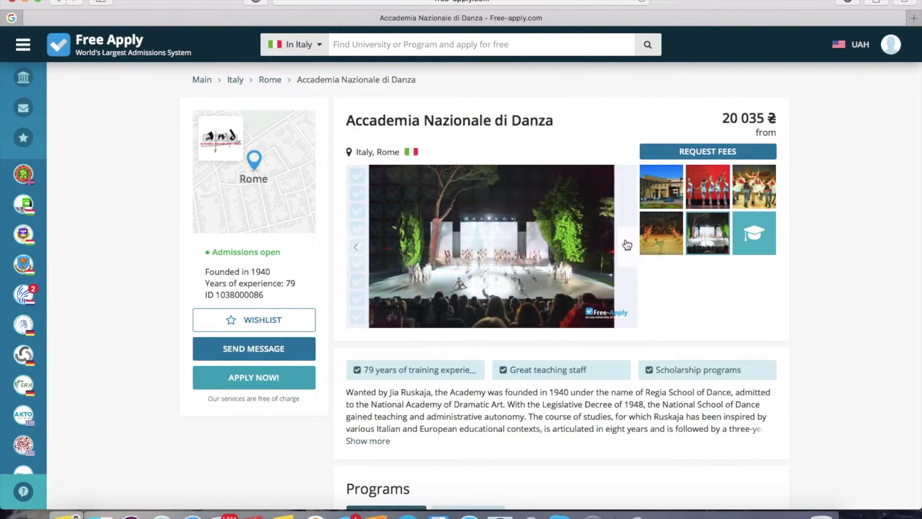
Expand the academy's full description and view its Master program categories
{"action": "scroll", "coordinate": [578, 308], "scroll_direction": "down", "scroll_amount": 1}
{"action": "left_click", "coordinate": [380, 389]}
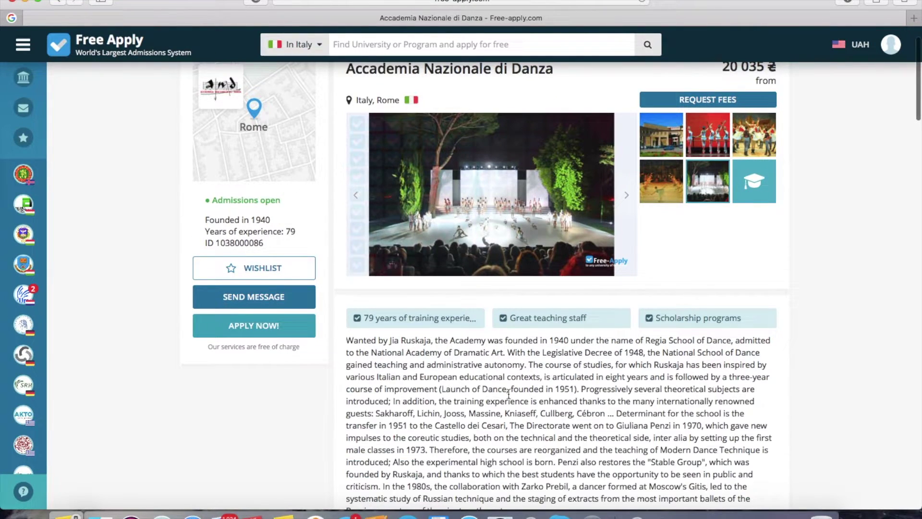
{"action": "scroll", "coordinate": [543, 402], "scroll_direction": "down", "scroll_amount": 2}
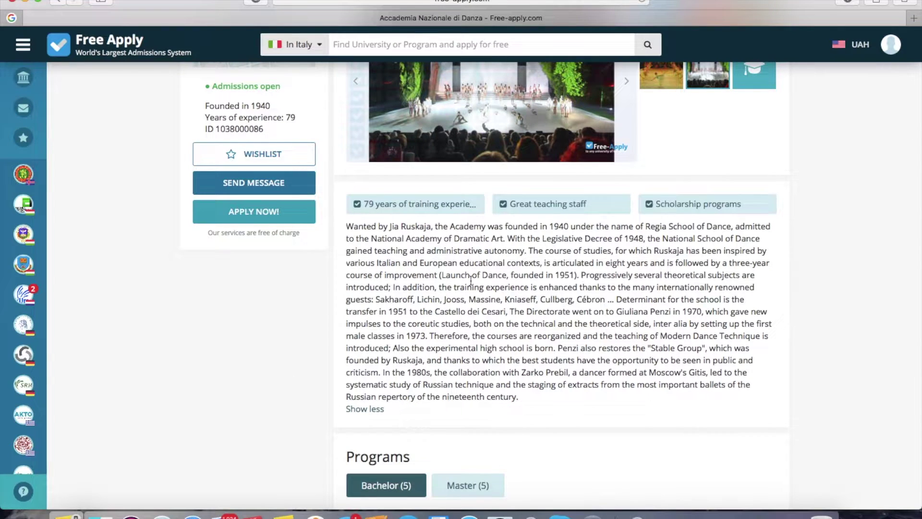
{"action": "scroll", "coordinate": [471, 281], "scroll_direction": "down", "scroll_amount": 5}
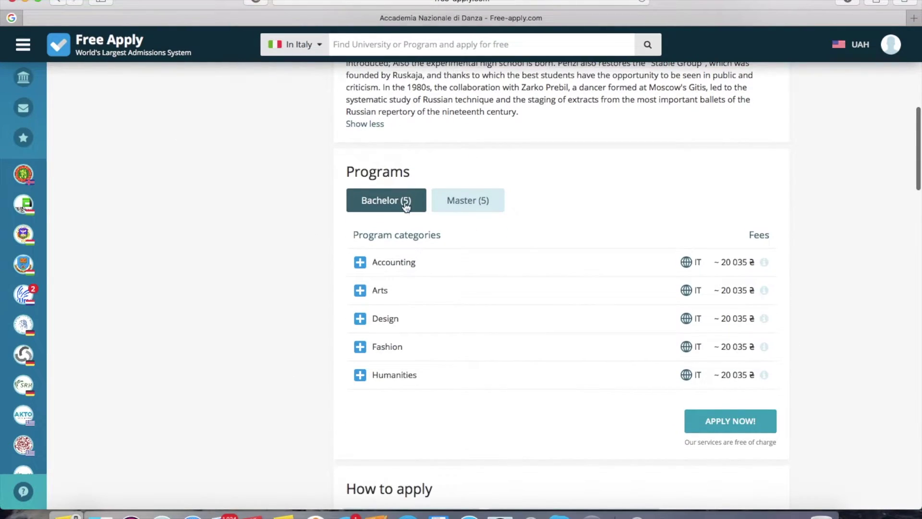
{"action": "left_click", "coordinate": [451, 201]}
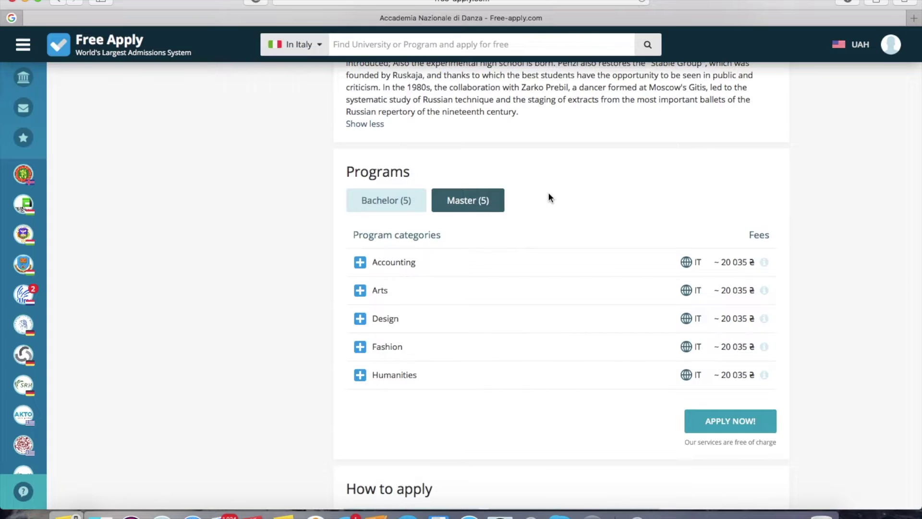
{"action": "scroll", "coordinate": [549, 192], "scroll_direction": "up", "scroll_amount": 10}
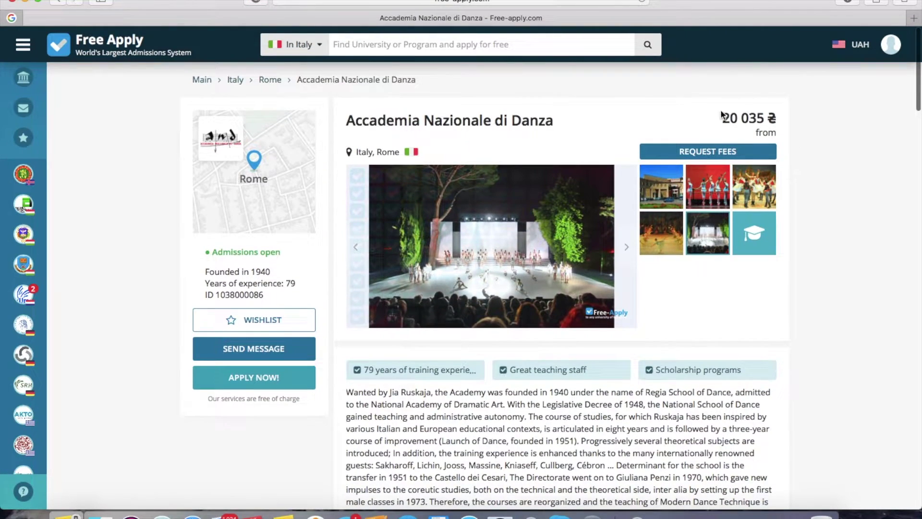
Check the 20 035 ₴ starting tuition fee and add the academy to the wishlist
{"action": "left_click", "coordinate": [720, 117]}
{"action": "triple_click", "coordinate": [776, 113]}
{"action": "left_click", "coordinate": [799, 137]}
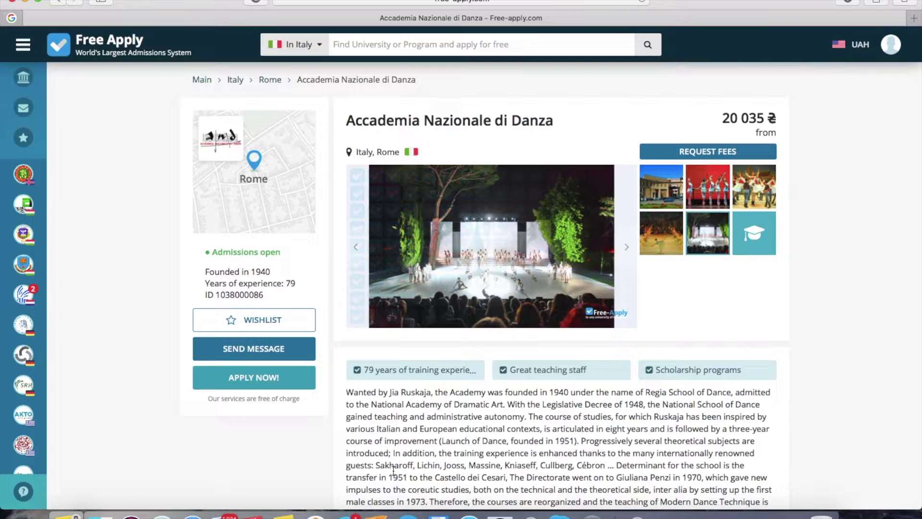
{"action": "left_click", "coordinate": [297, 320]}
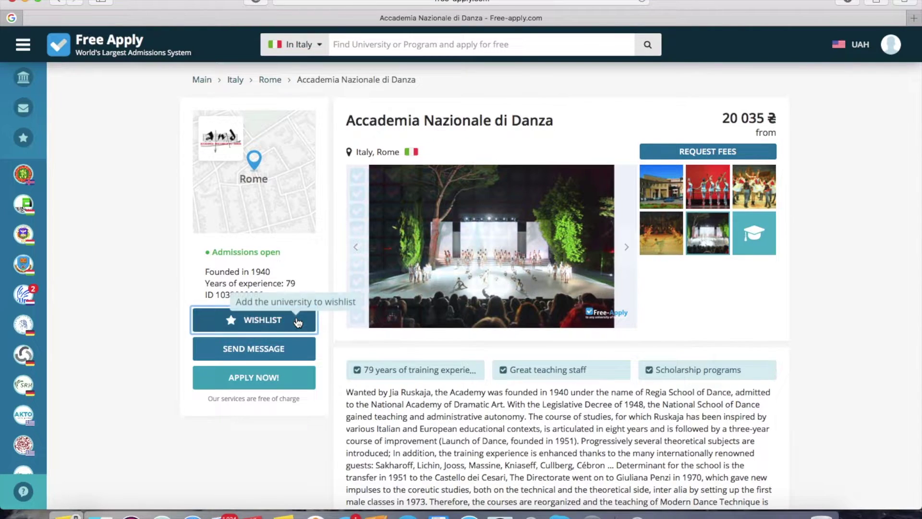
{"action": "left_click", "coordinate": [66, 3]}
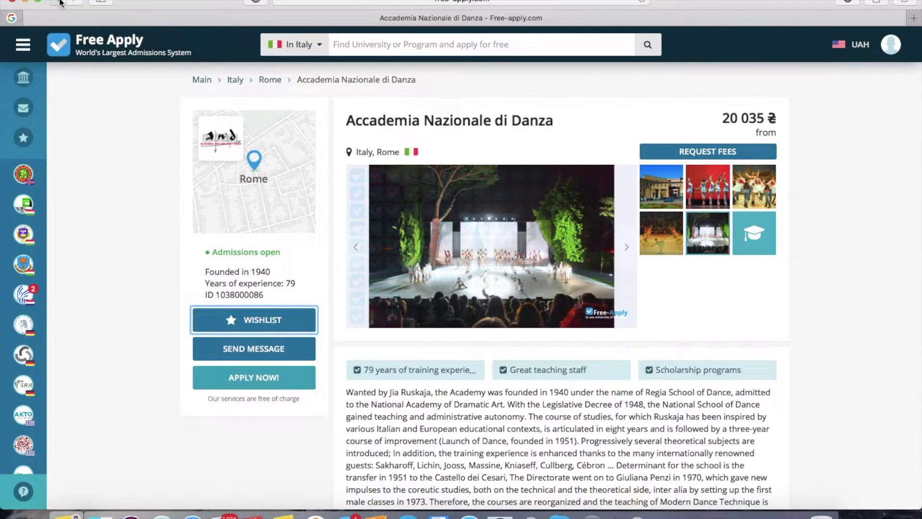
Mark the Koefia academy as a favourite in the results
{"action": "scroll", "coordinate": [544, 313], "scroll_direction": "down", "scroll_amount": 6}
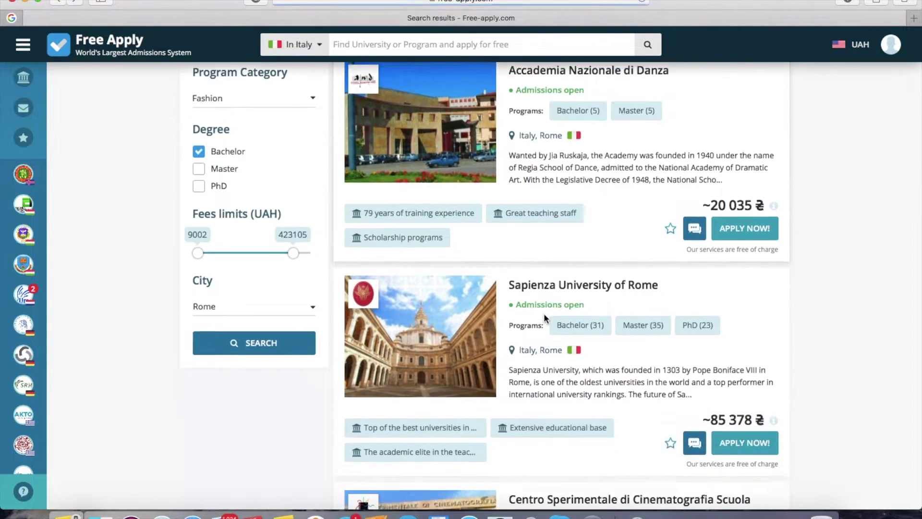
{"action": "scroll", "coordinate": [543, 314], "scroll_direction": "down", "scroll_amount": 6}
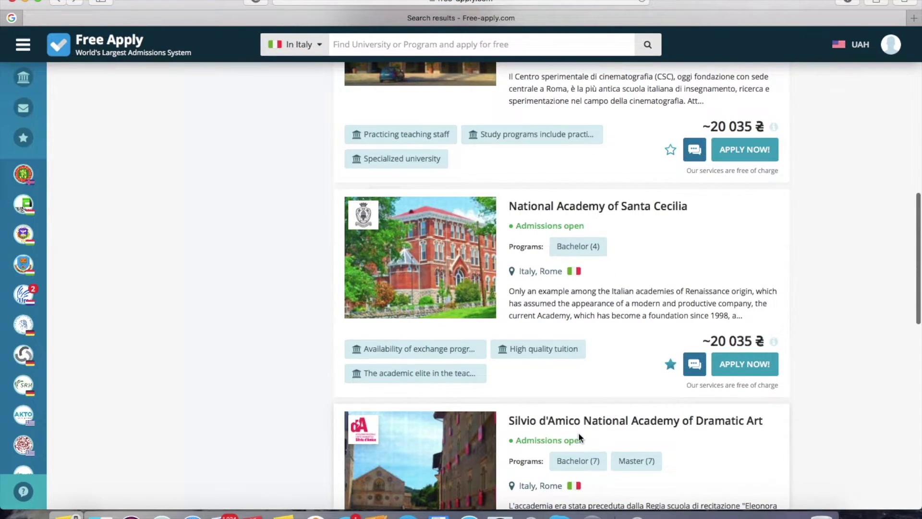
{"action": "scroll", "coordinate": [578, 432], "scroll_direction": "down", "scroll_amount": 8}
{"action": "left_click", "coordinate": [670, 421]}
Reopen the Accademia Nazionale di Danza profile from the results
{"action": "scroll", "coordinate": [840, 277], "scroll_direction": "up", "scroll_amount": 6}
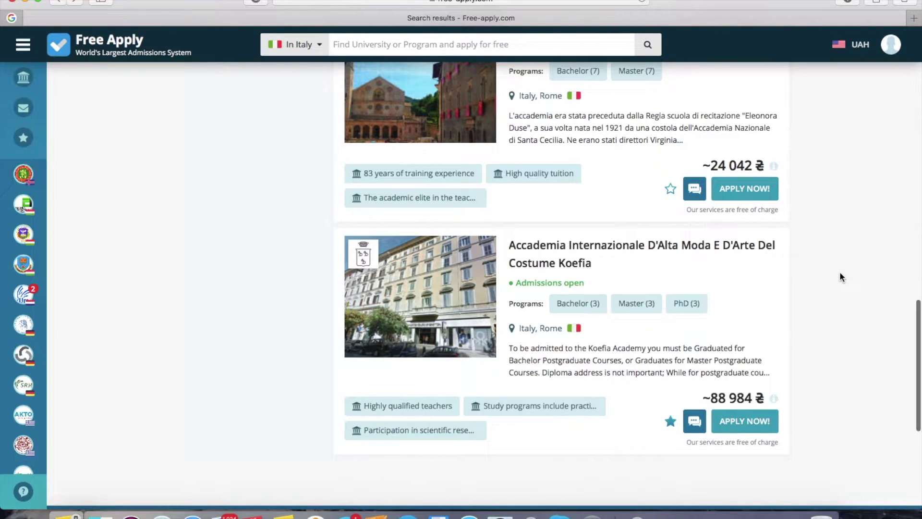
{"action": "scroll", "coordinate": [839, 277], "scroll_direction": "up", "scroll_amount": 1}
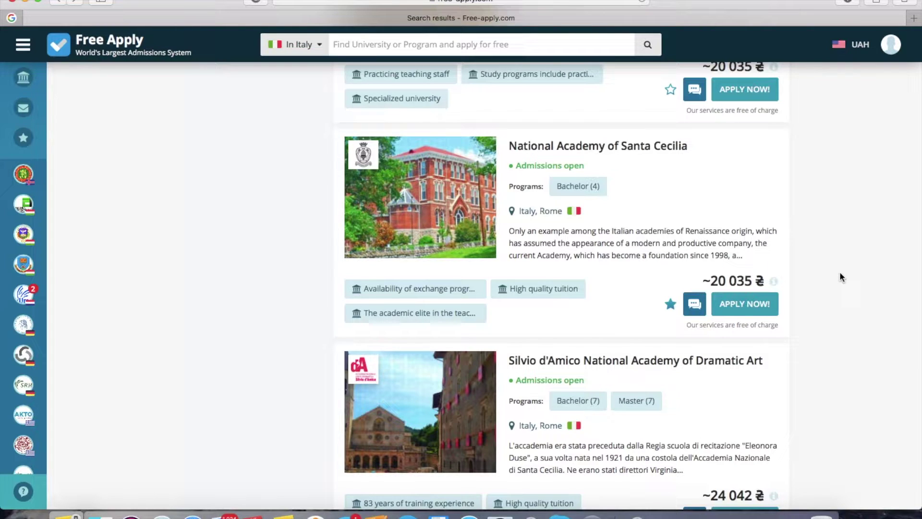
{"action": "scroll", "coordinate": [834, 190], "scroll_direction": "up", "scroll_amount": 10}
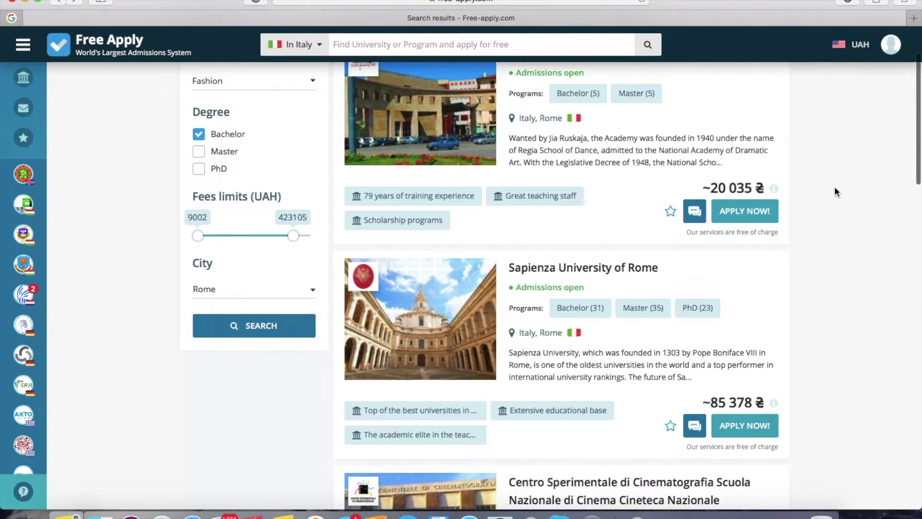
{"action": "left_click", "coordinate": [616, 146]}
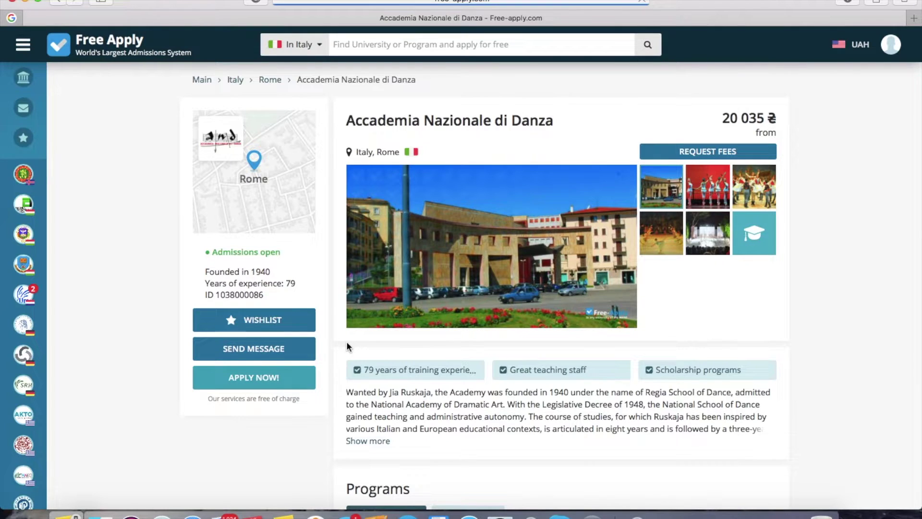
Start an APPLY NOW! request and expand Fashion under the Bachelor (5) tab
{"action": "left_click", "coordinate": [290, 384]}
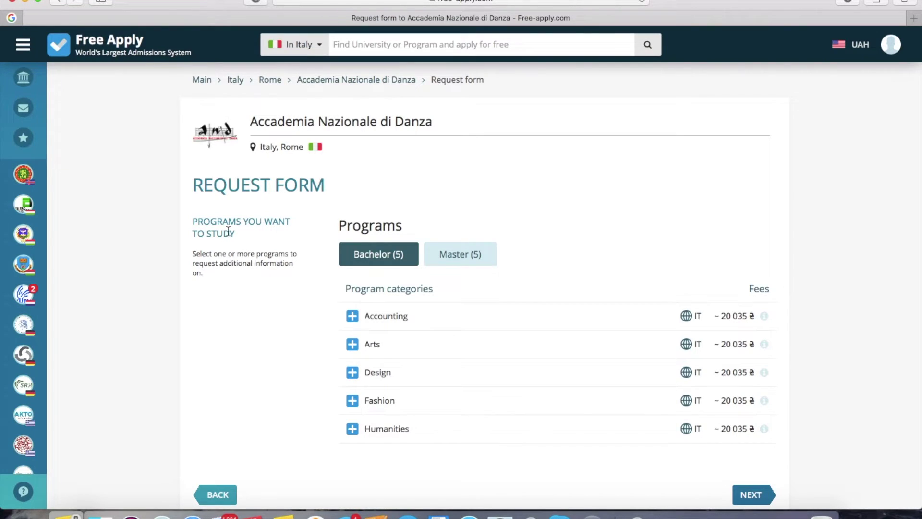
{"action": "left_click_drag", "start_coordinate": [193, 186], "coordinate": [378, 190]}
{"action": "left_click", "coordinate": [378, 189]}
{"action": "scroll", "coordinate": [359, 239], "scroll_direction": "down", "scroll_amount": 3}
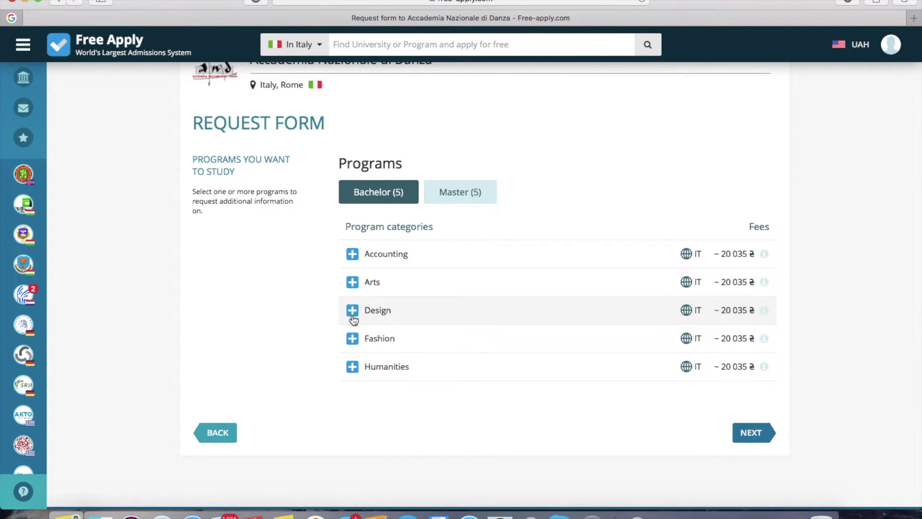
{"action": "left_click", "coordinate": [352, 339]}
{"action": "scroll", "coordinate": [548, 354], "scroll_direction": "down", "scroll_amount": 1}
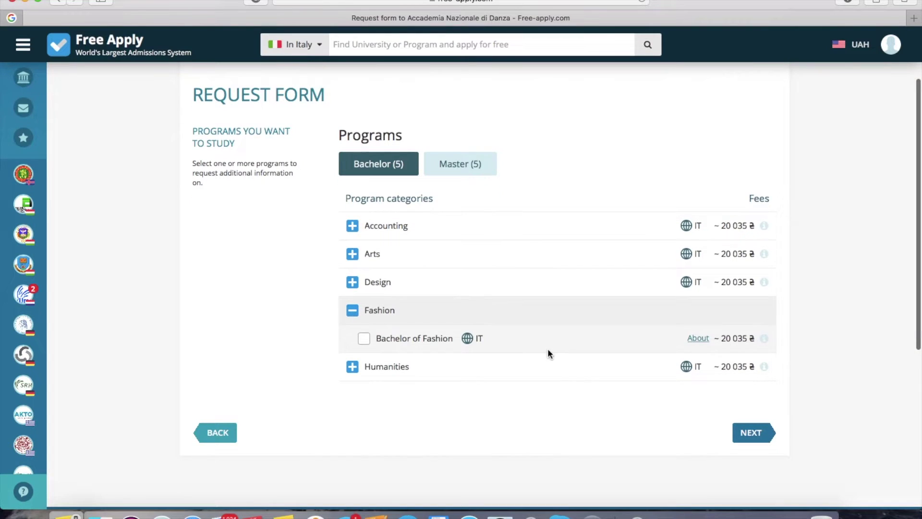
Review the Bachelor of Fashion details and required documents, then return to the request form
{"action": "left_click", "coordinate": [695, 339]}
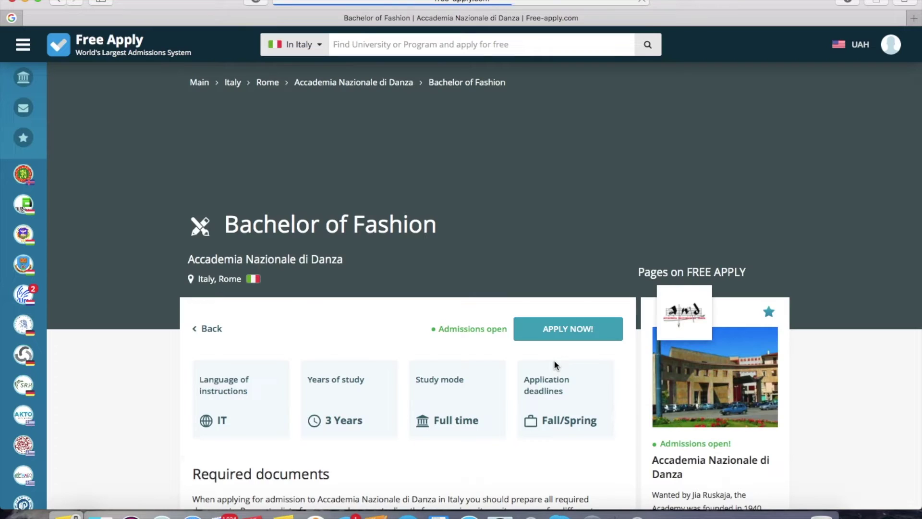
{"action": "scroll", "coordinate": [554, 365], "scroll_direction": "down", "scroll_amount": 3}
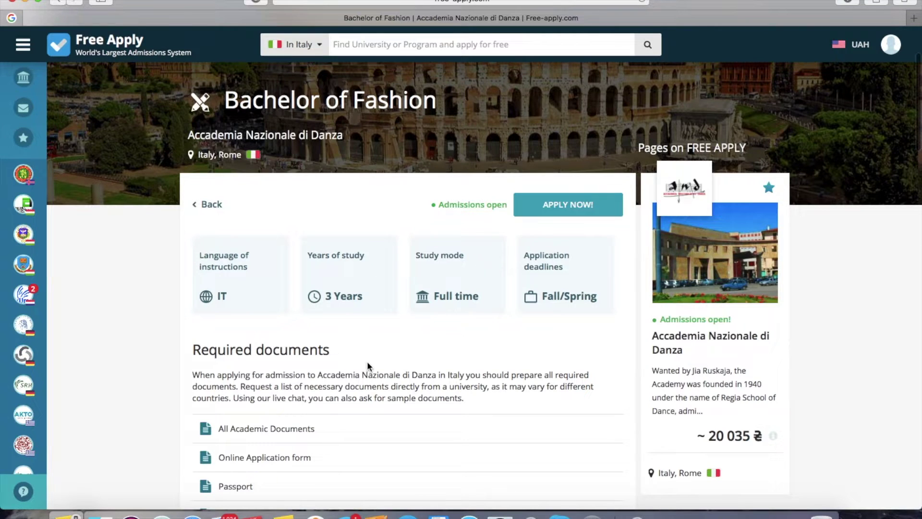
{"action": "scroll", "coordinate": [223, 305], "scroll_direction": "down", "scroll_amount": 3}
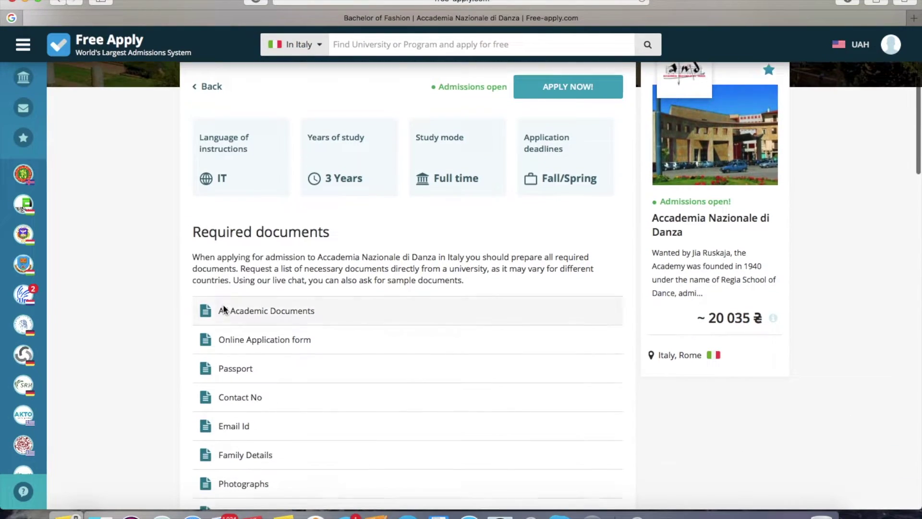
{"action": "scroll", "coordinate": [222, 309], "scroll_direction": "down", "scroll_amount": 5}
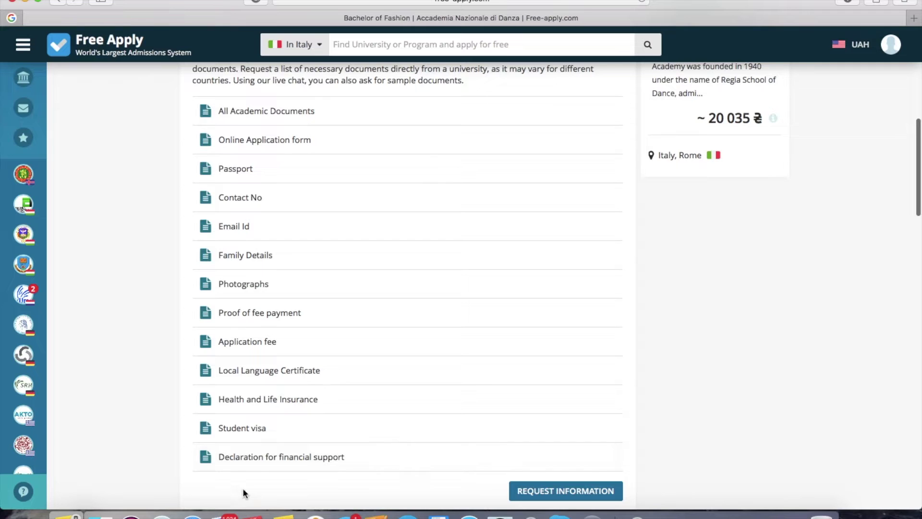
{"action": "scroll", "coordinate": [330, 377], "scroll_direction": "up", "scroll_amount": 8}
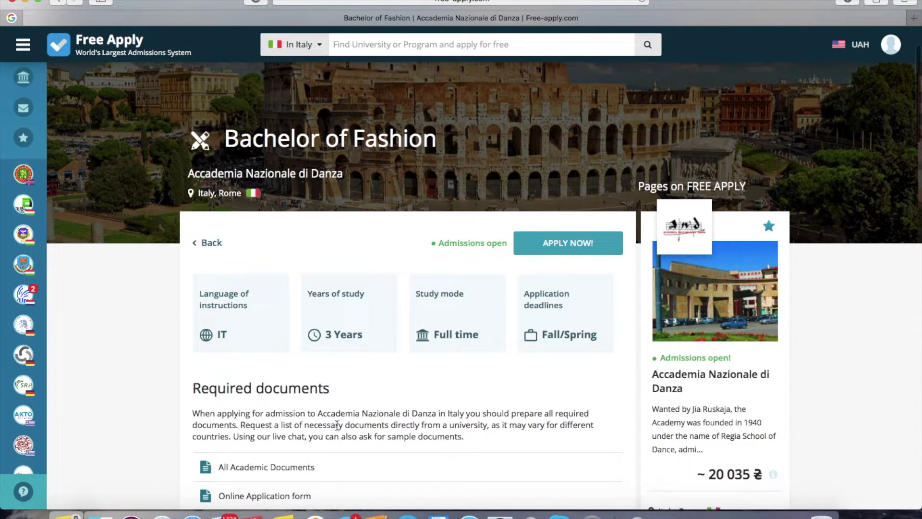
{"action": "left_click", "coordinate": [56, 4]}
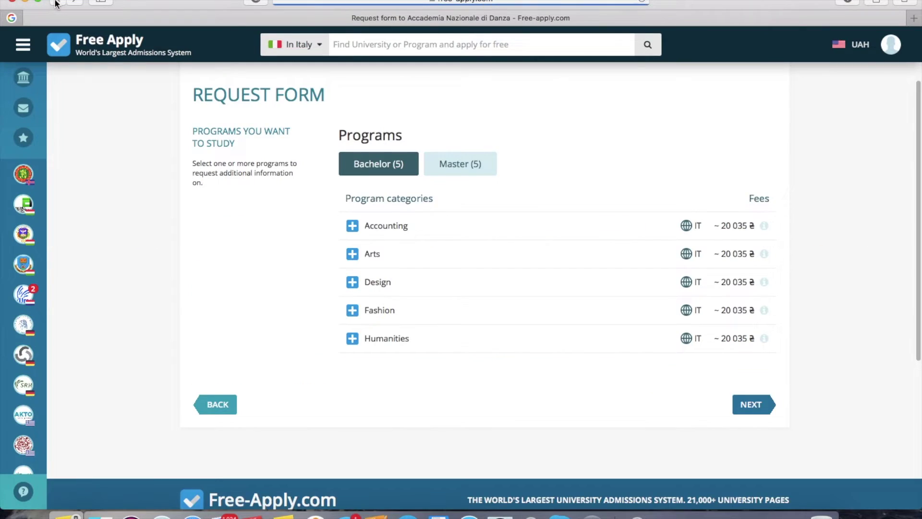
Select Bachelor of Fashion and Bachelor of Design for the request and proceed
{"action": "left_click", "coordinate": [352, 309]}
{"action": "left_click", "coordinate": [365, 339]}
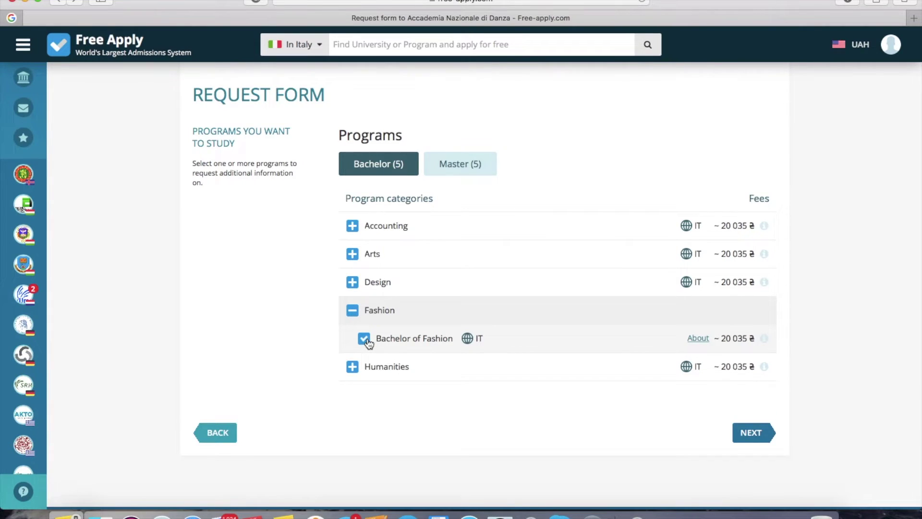
{"action": "left_click", "coordinate": [352, 282]}
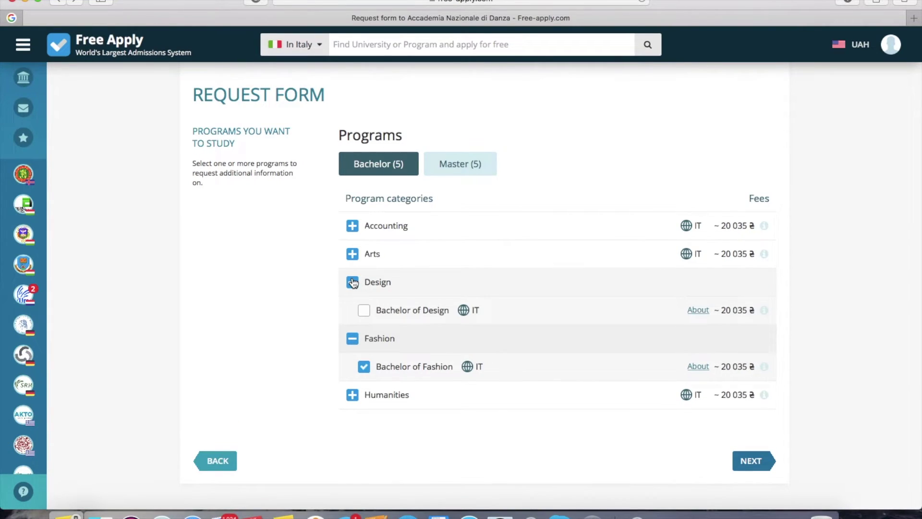
{"action": "left_click", "coordinate": [364, 310]}
{"action": "left_click", "coordinate": [753, 463]}
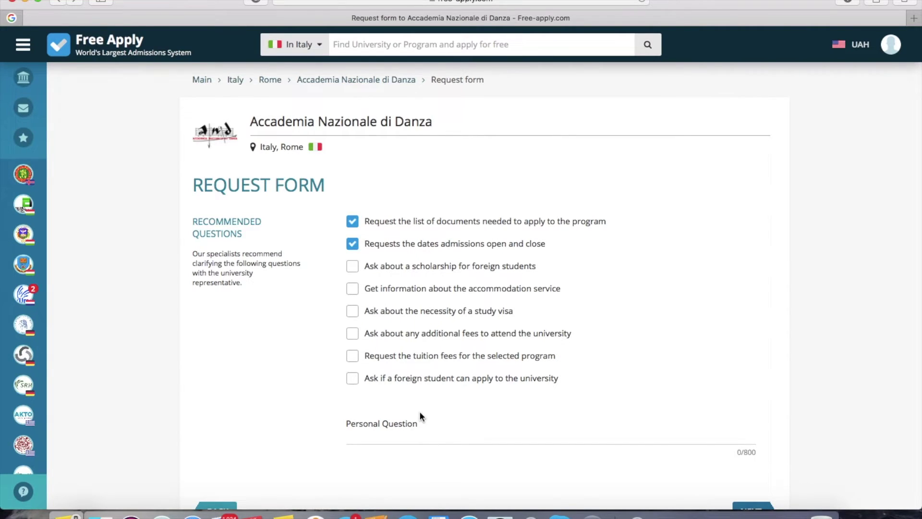
Add the personal question 'What level of language is needed for learning?' and proceed
{"action": "scroll", "coordinate": [419, 411], "scroll_direction": "down", "scroll_amount": 3}
{"action": "left_click", "coordinate": [381, 347]}
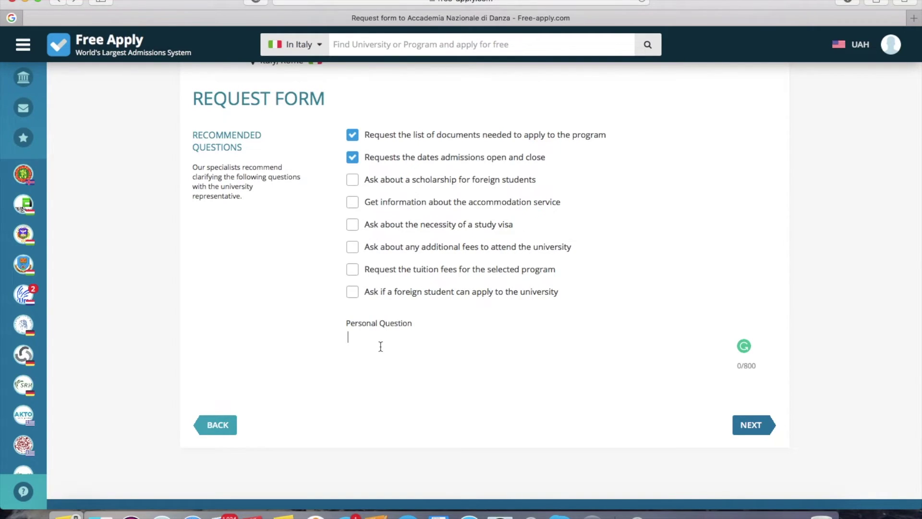
{"action": "type", "text": "What I"}
{"action": "type", "text": "evel of languag"}
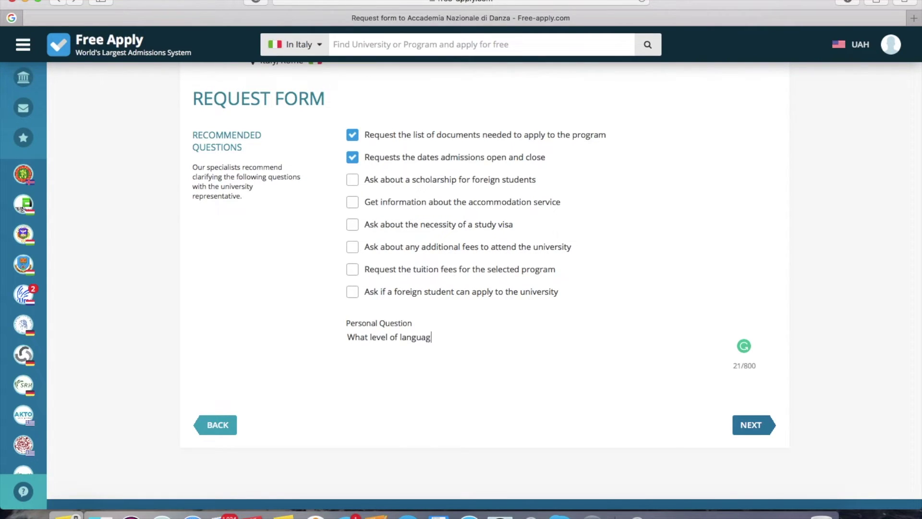
{"action": "type", "text": "e is needed for learning?"}
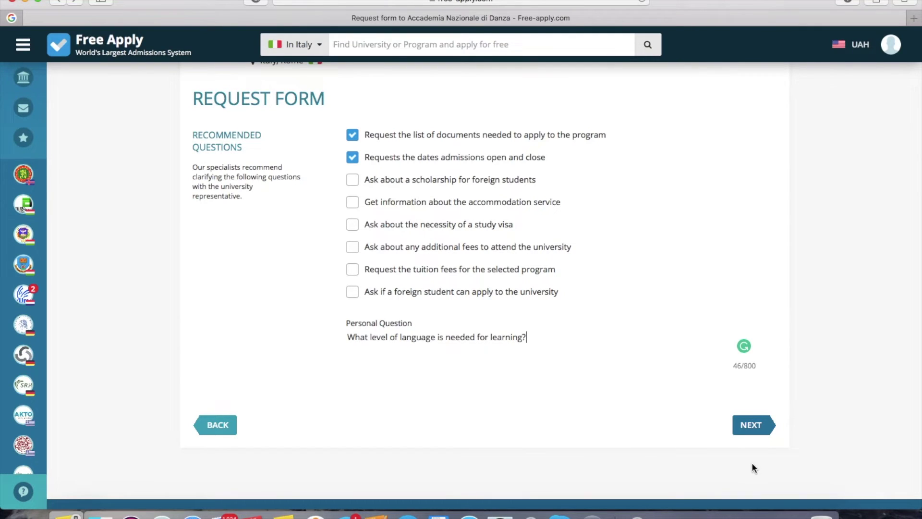
{"action": "left_click", "coordinate": [745, 425]}
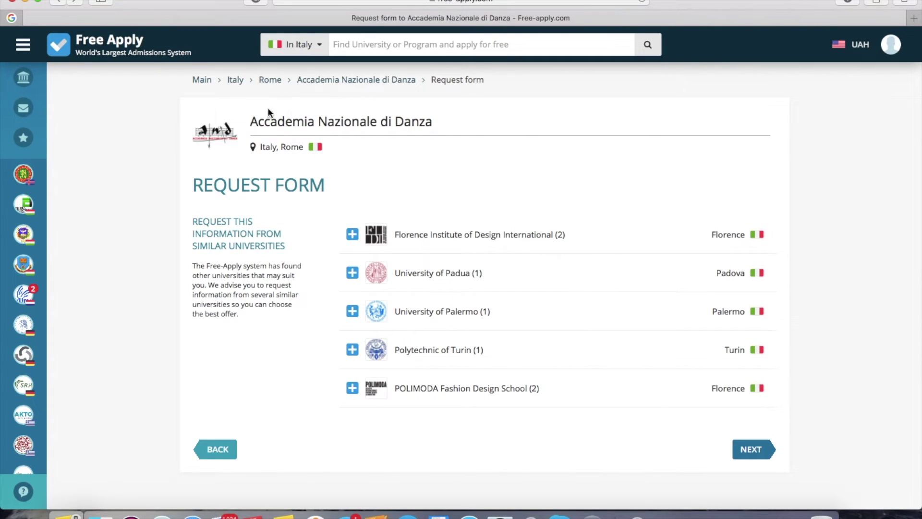
Untick POLIMODA's suggested Bachelor of Fashion and Bachelor of Design
{"action": "left_click_drag", "start_coordinate": [247, 119], "coordinate": [470, 131]}
{"action": "left_click", "coordinate": [437, 174]}
{"action": "left_click", "coordinate": [352, 388]}
{"action": "left_click", "coordinate": [371, 421]}
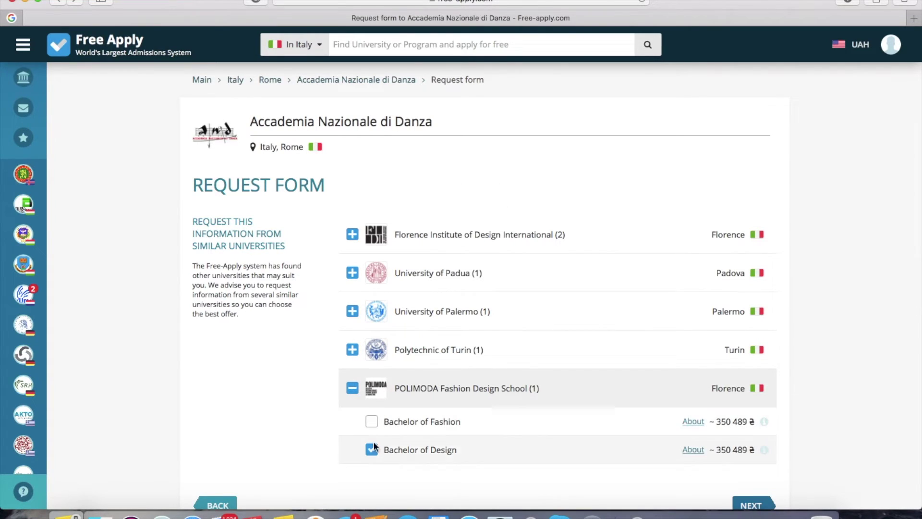
{"action": "left_click", "coordinate": [371, 450]}
Untick Bachelor of Design at Polytechnic of Turin and University of Palermo, then proceed
{"action": "left_click", "coordinate": [352, 350]}
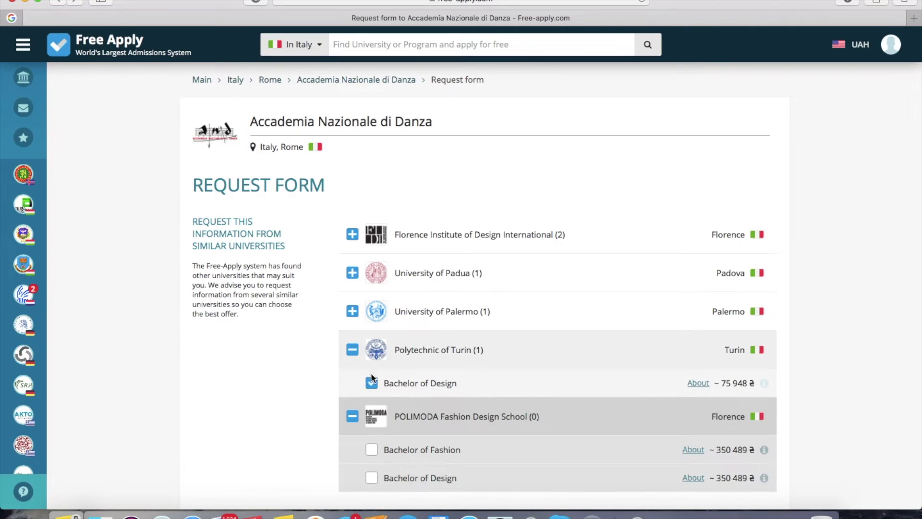
{"action": "left_click", "coordinate": [372, 383]}
{"action": "left_click", "coordinate": [353, 311]}
{"action": "left_click", "coordinate": [371, 345]}
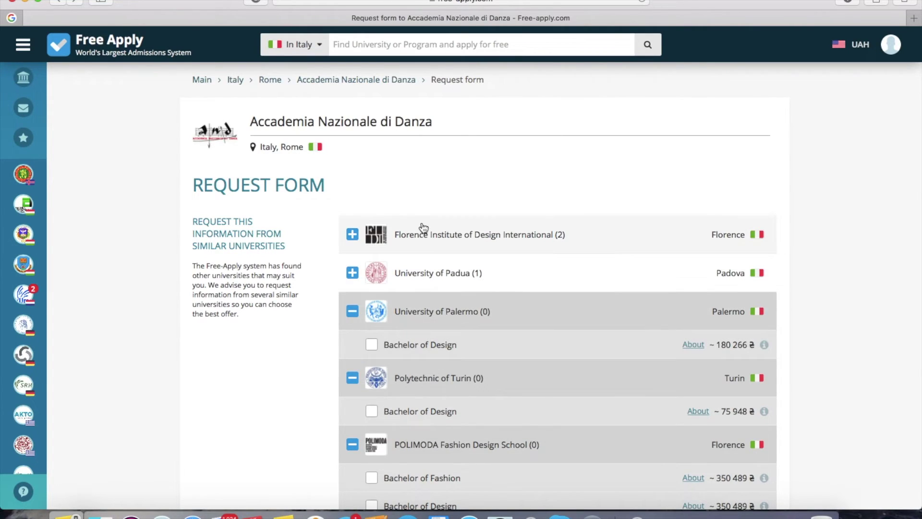
{"action": "scroll", "coordinate": [307, 172], "scroll_direction": "down", "scroll_amount": 3}
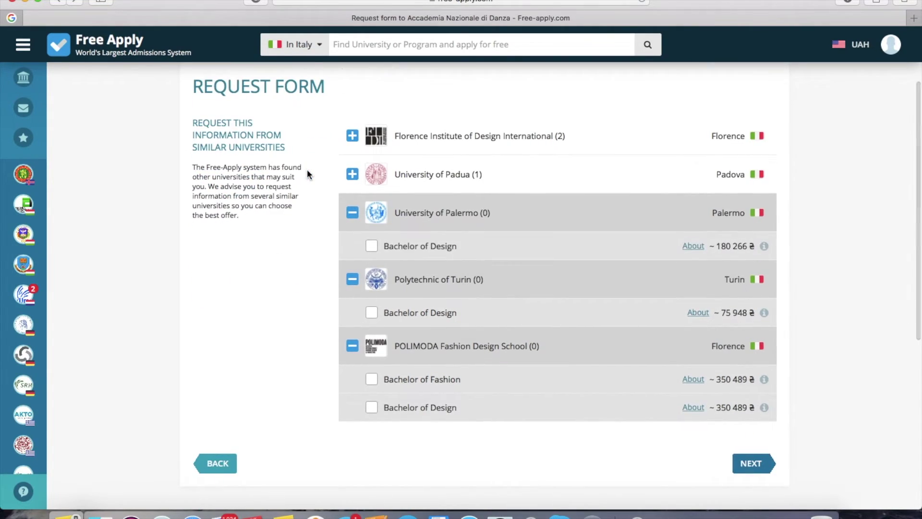
{"action": "left_click", "coordinate": [750, 465]}
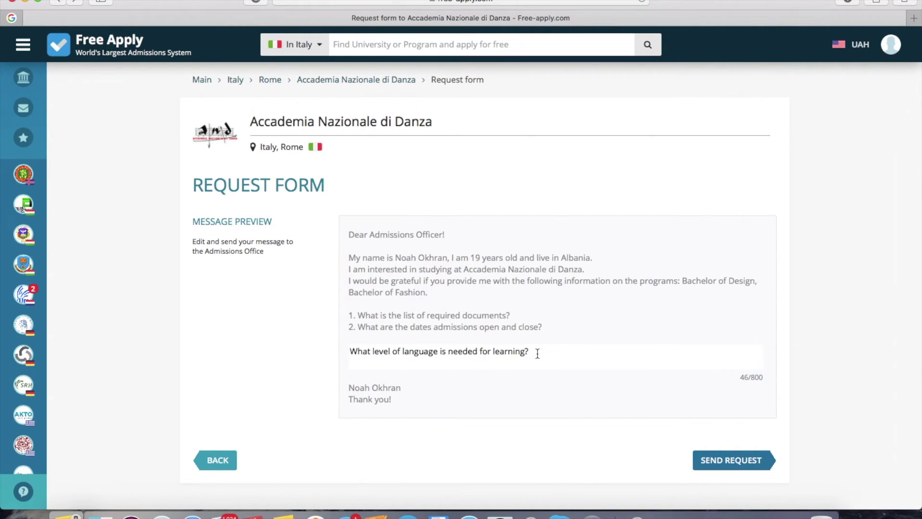
Send the request to Accademia Nazionale di Danza from the message preview
{"action": "left_click", "coordinate": [765, 462]}
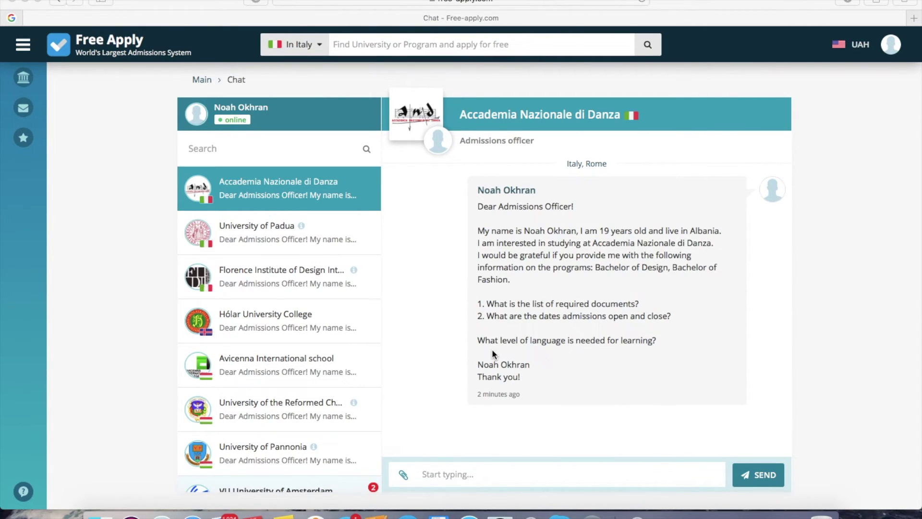
Cancel attaching a file to the chat, then go to the student's Profile page via the account menu
{"action": "left_click", "coordinate": [405, 476]}
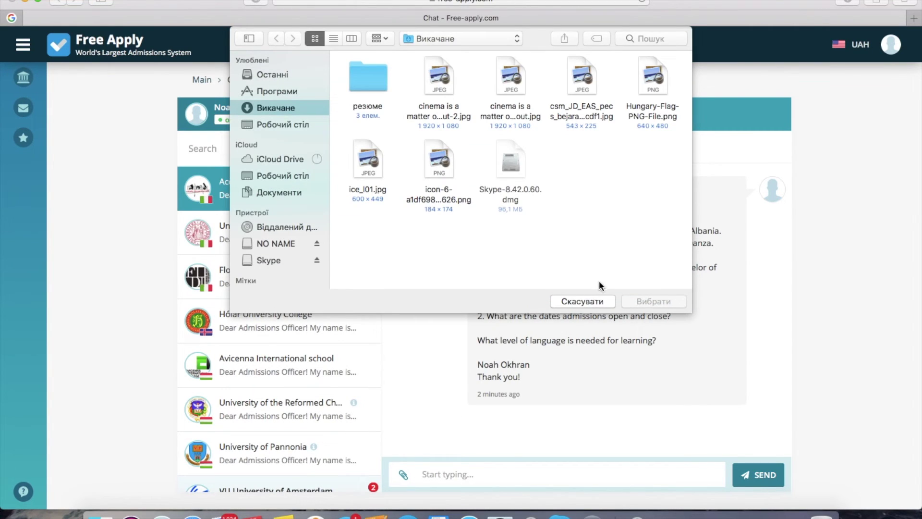
{"action": "left_click", "coordinate": [584, 301]}
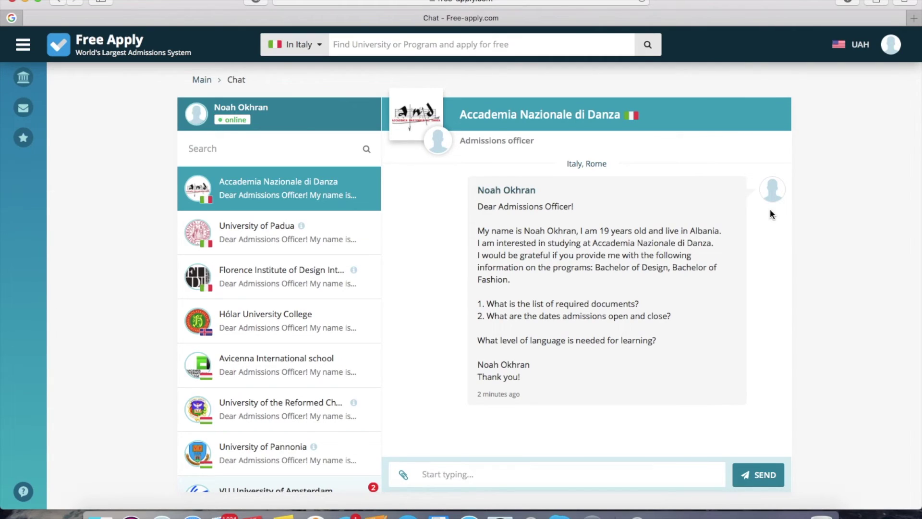
{"action": "left_click", "coordinate": [891, 45]}
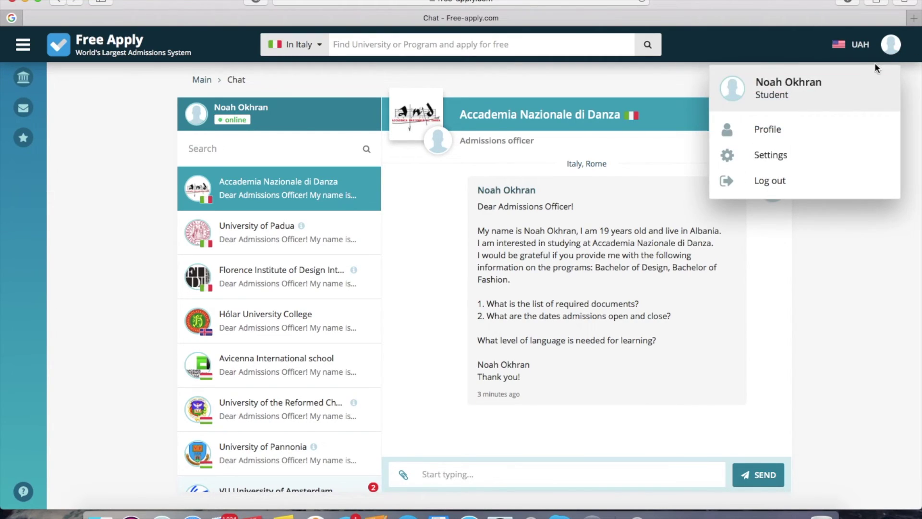
{"action": "left_click", "coordinate": [834, 133]}
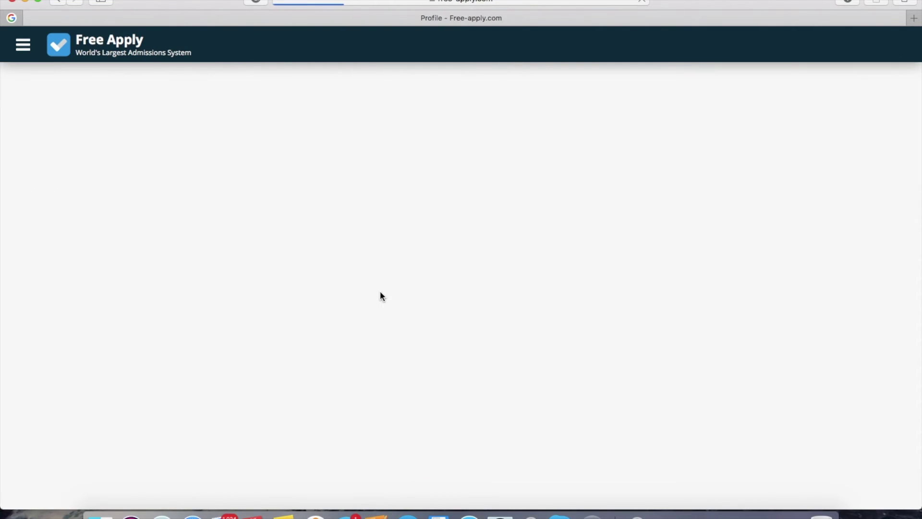